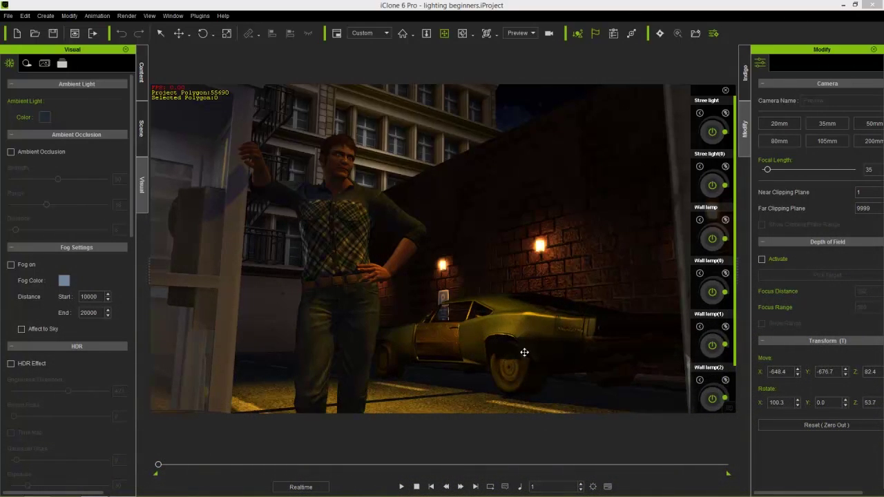
Step: Play back the scene's animated lighting and stop the playback
click(401, 486)
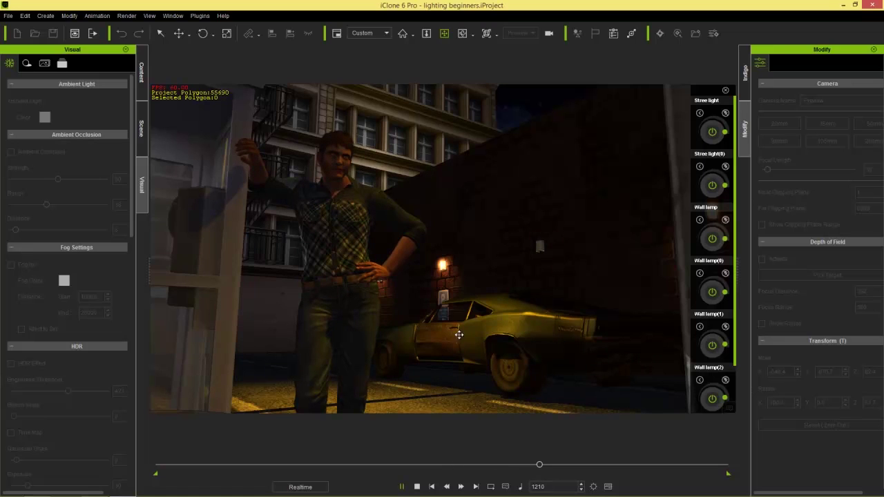
click(418, 486)
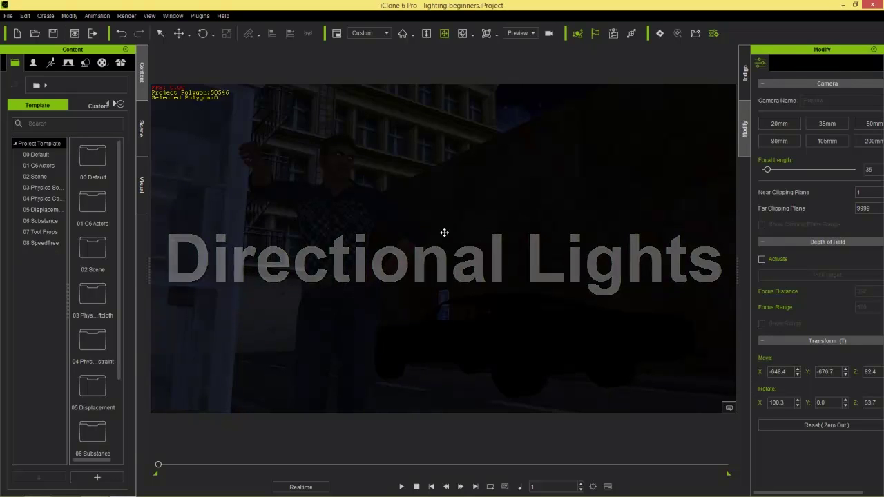
Step: Show the light condition settings in the scene list and turn on the Key and Rim directional lights
click(141, 127)
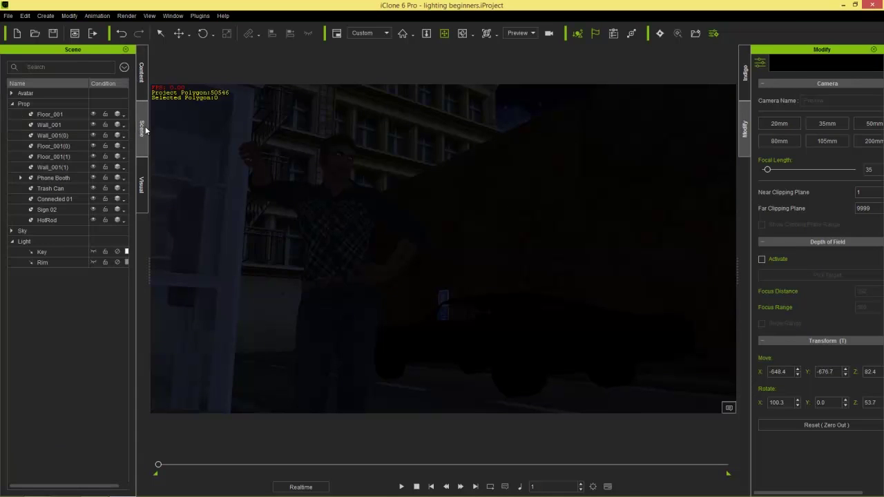
click(60, 254)
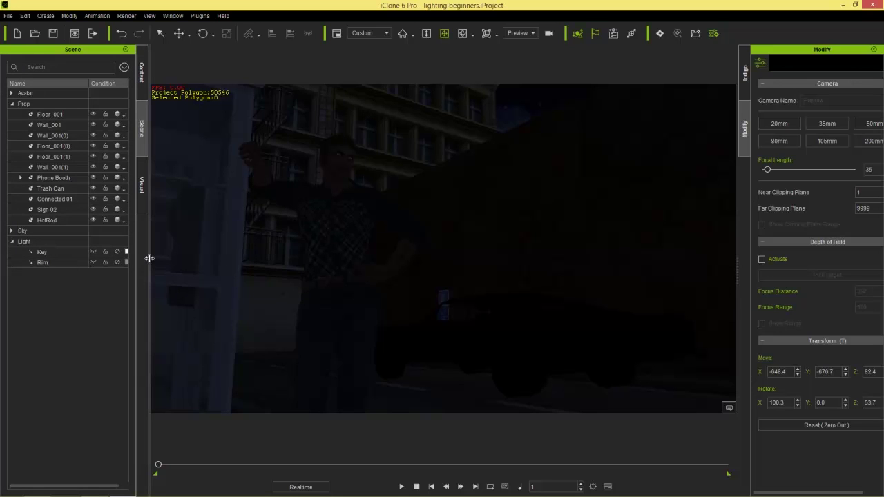
drag(150, 259, 176, 264)
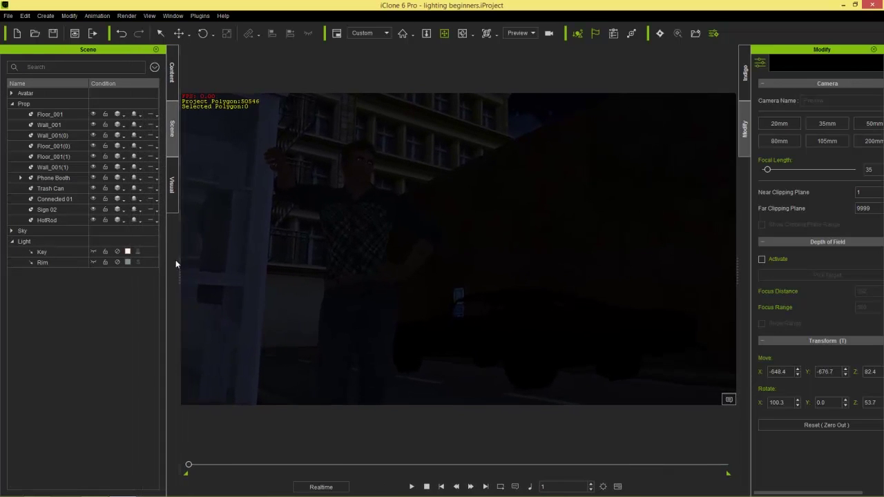
click(117, 252)
click(117, 263)
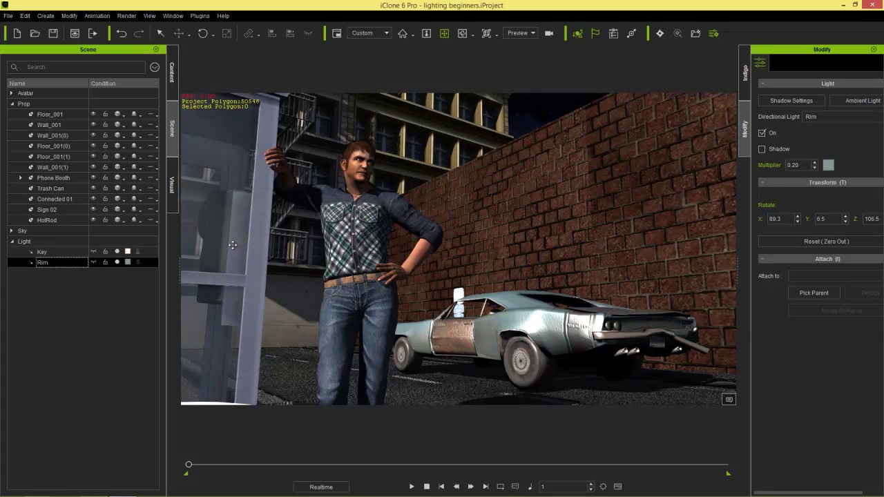
Step: Rotate the Key directional light to about X 62.3, Y 2.8, Z 25.4
click(70, 253)
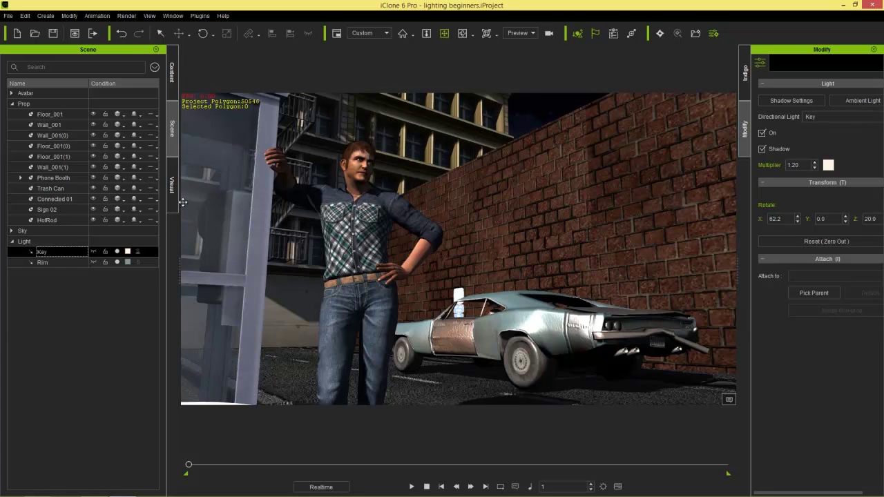
key(slash)
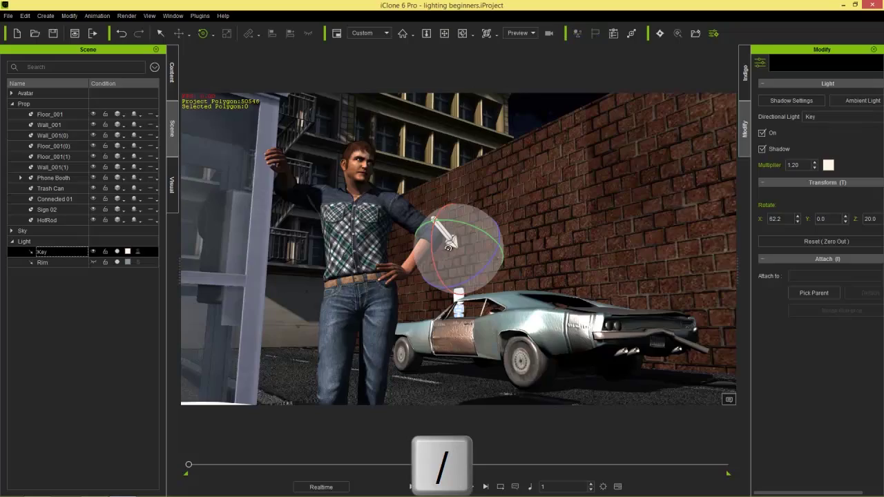
mouse_move(465, 223)
mouse_down()
mouse_move(502, 235)
mouse_move(464, 231)
mouse_up()
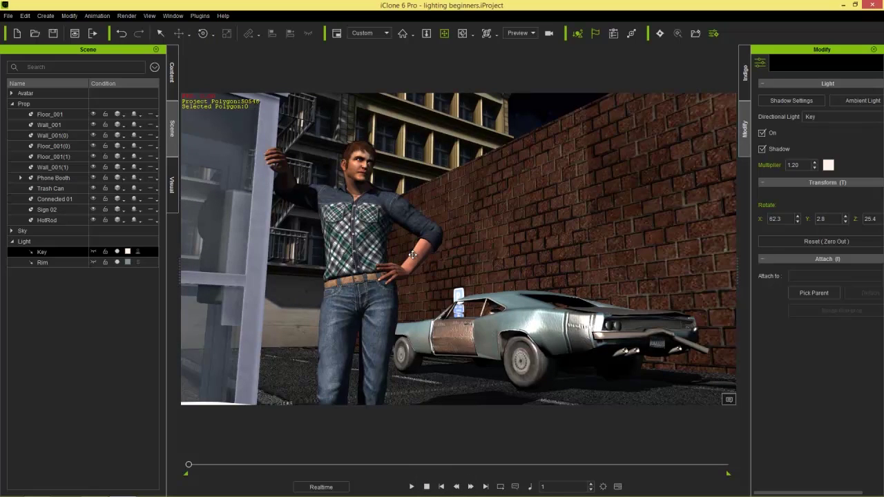
Step: Rotate the Rim directional light to about X 95.9, Y 2.8, Z 177.2
click(60, 264)
key(/)
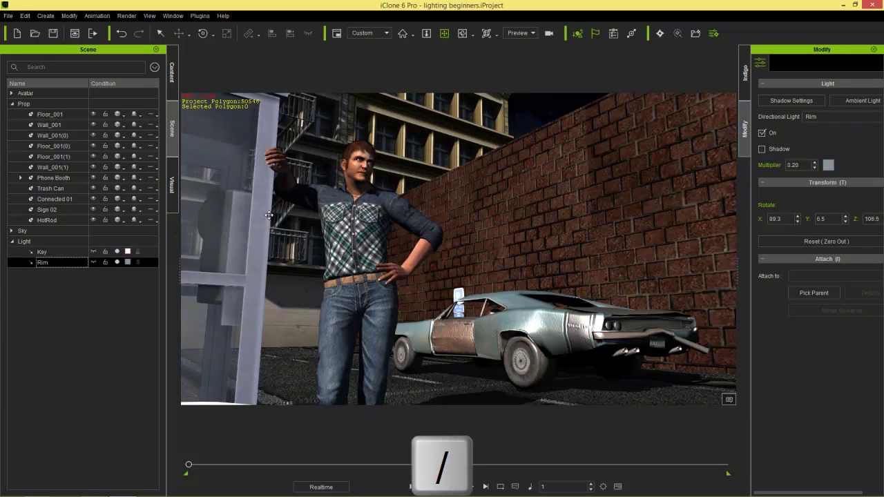
drag(482, 239, 511, 254)
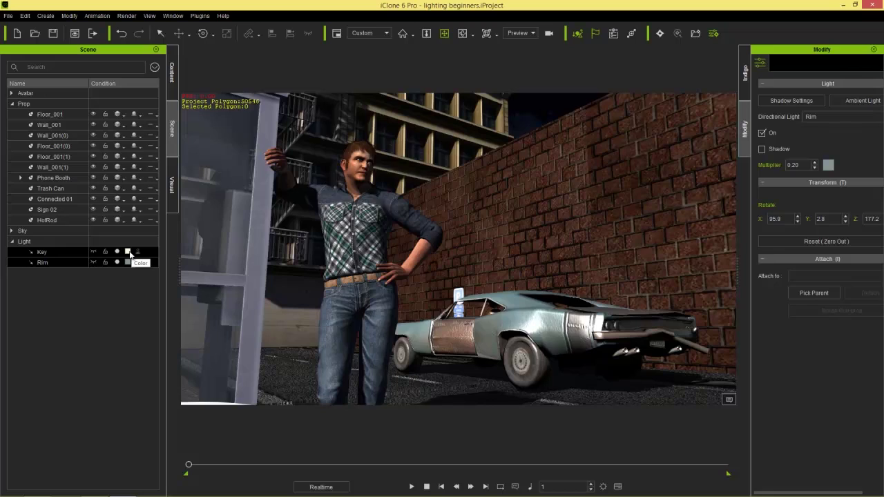
Step: Set the Key light's color to red (#ff2e31)
click(129, 253)
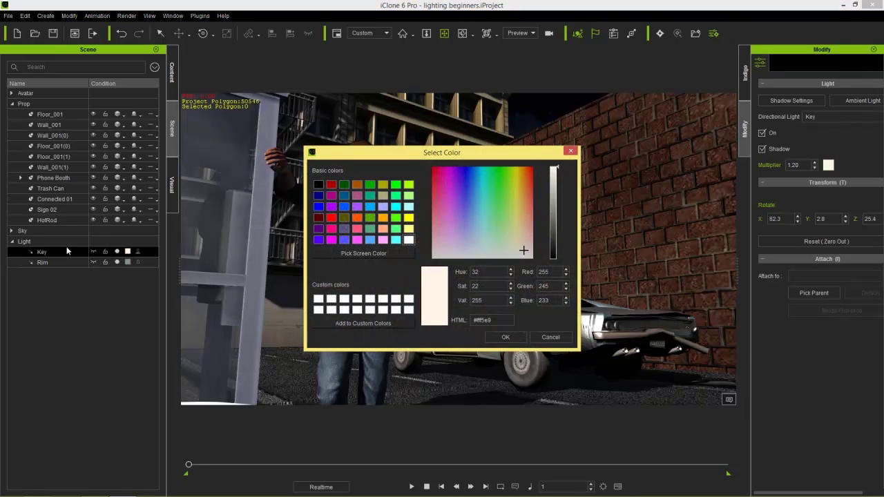
drag(454, 192, 426, 187)
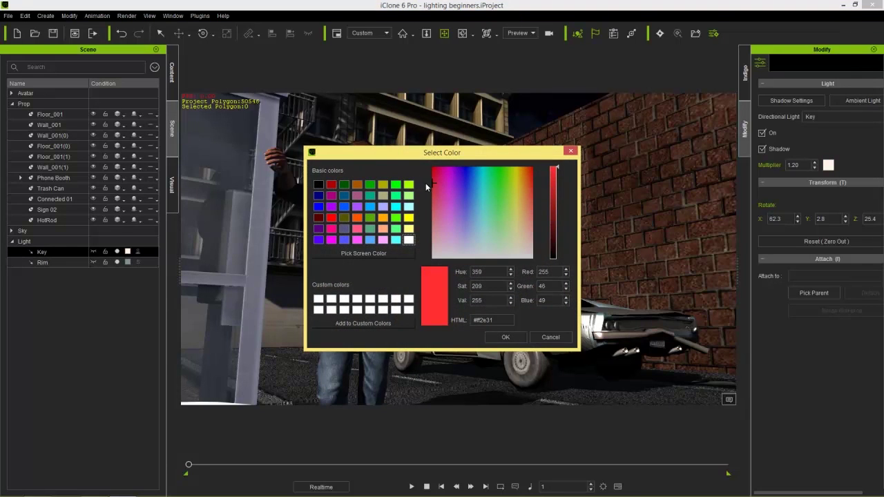
click(511, 336)
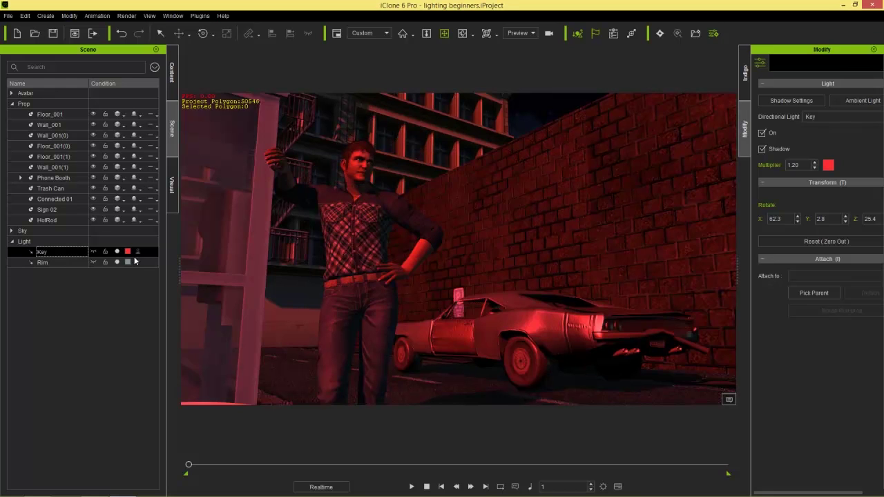
Step: Set the Key light's color to orange (#ffb433), and turn off both the Key and Rim lights
click(128, 252)
drag(503, 203, 523, 185)
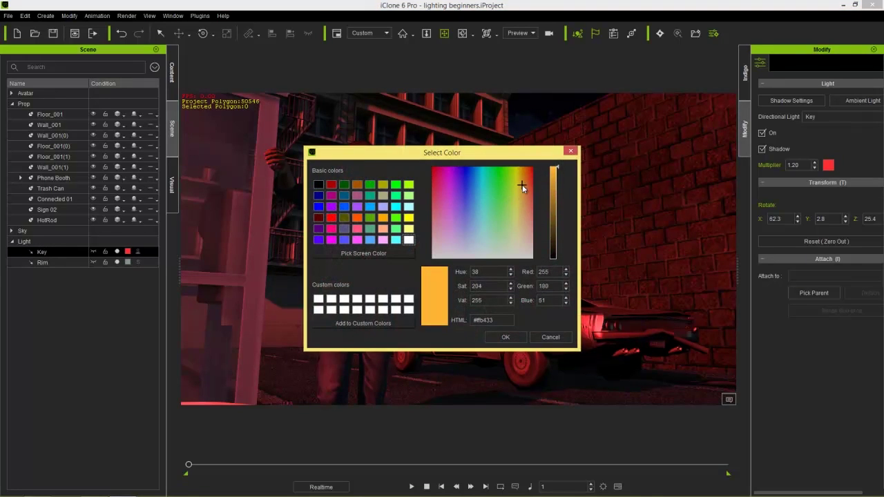
click(505, 337)
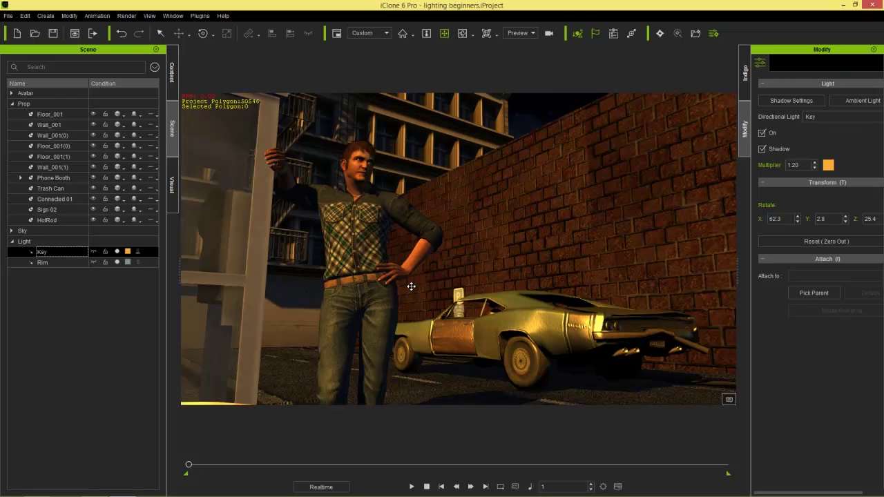
click(117, 254)
click(117, 262)
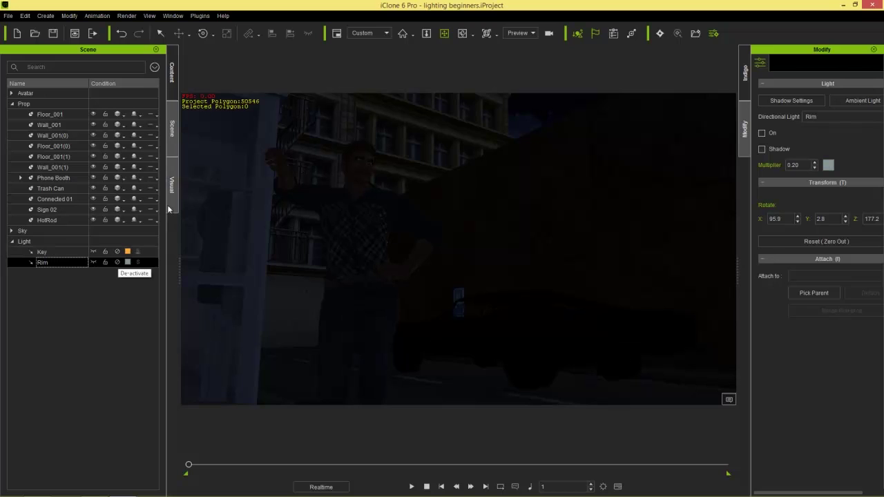
Step: Open the Light Tool folder in the Props set templates and browse through to the Stree light and Wall lamp
click(172, 70)
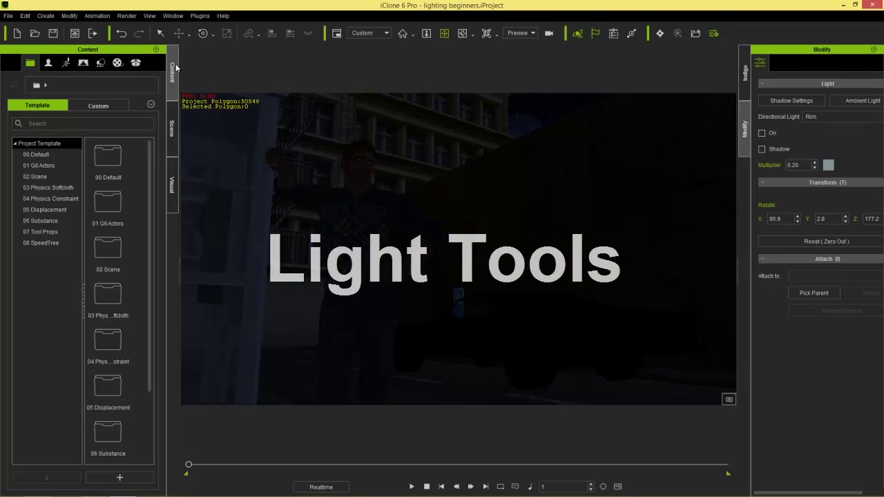
click(101, 63)
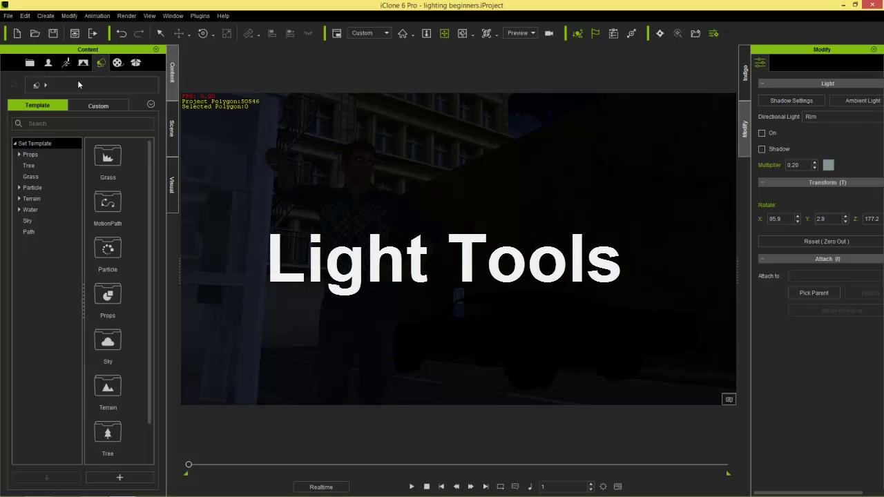
click(40, 157)
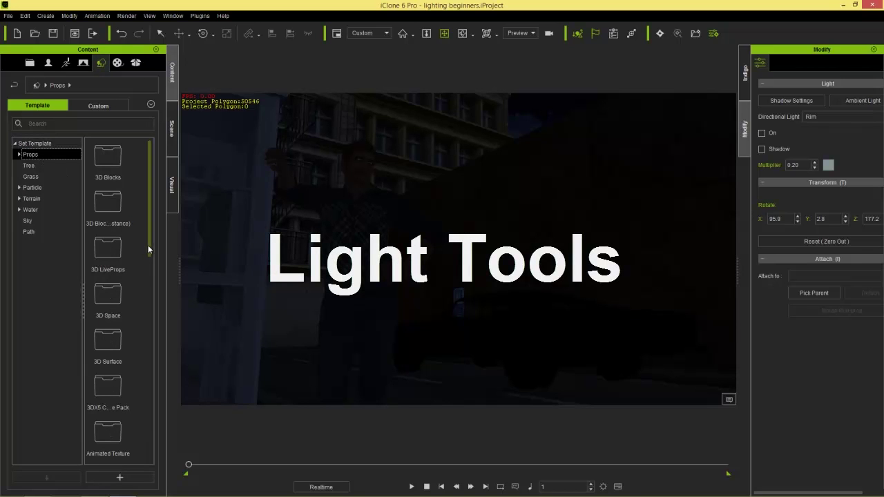
drag(149, 269, 154, 359)
double_click(113, 243)
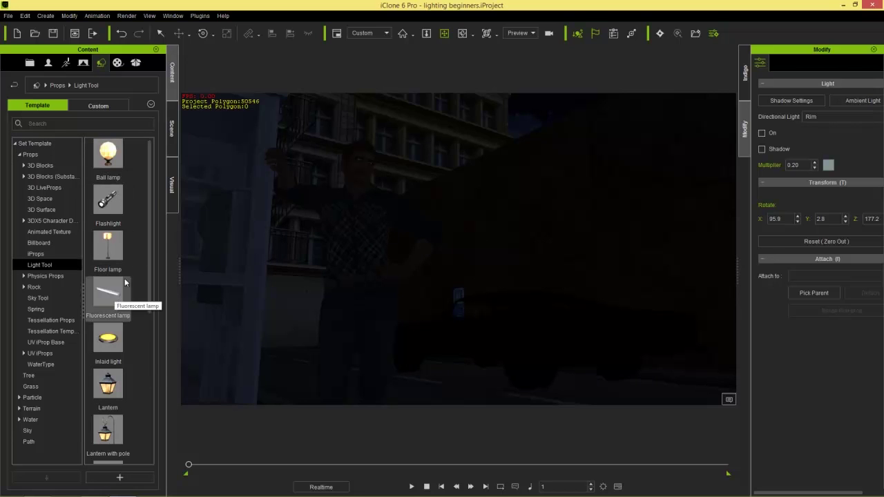
drag(151, 214, 155, 394)
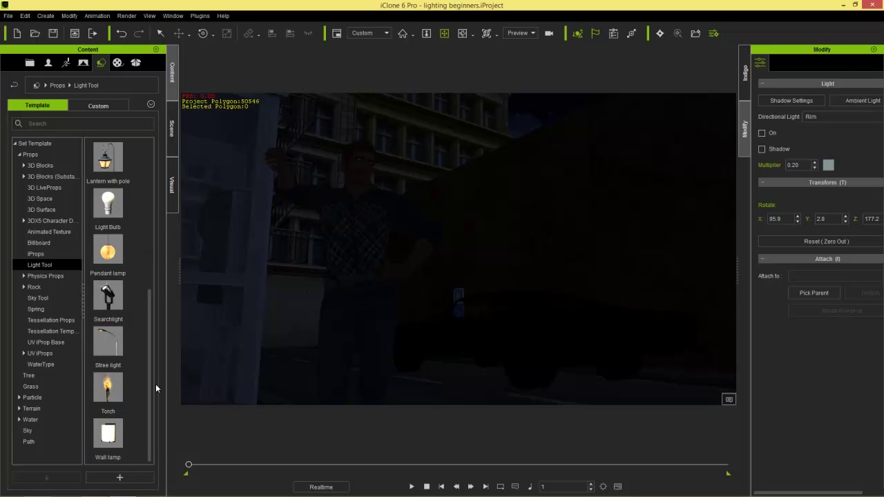
Step: Place a Stree light prop on the sidewalk near the phone booth, at about X -641.1, Y -585.2
click(341, 218)
scroll(347, 190, down, 5)
right_drag(495, 178, 343, 263)
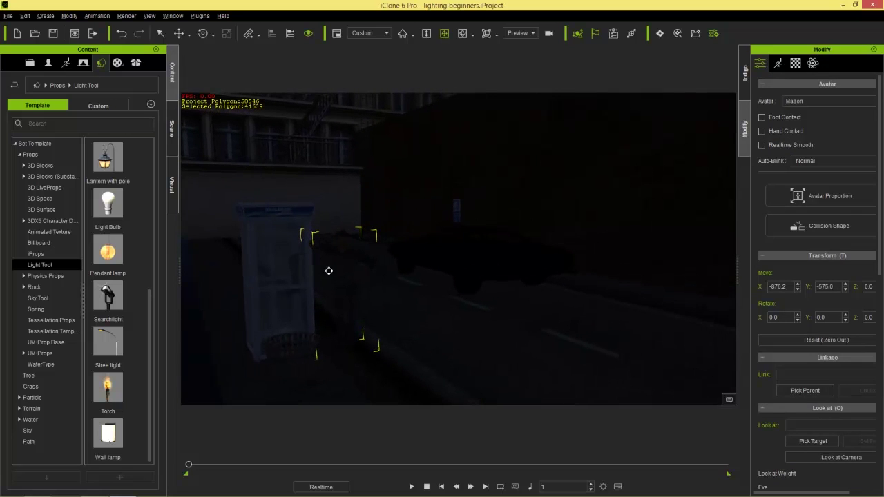
right_drag(290, 281, 377, 228)
drag(448, 297, 440, 252)
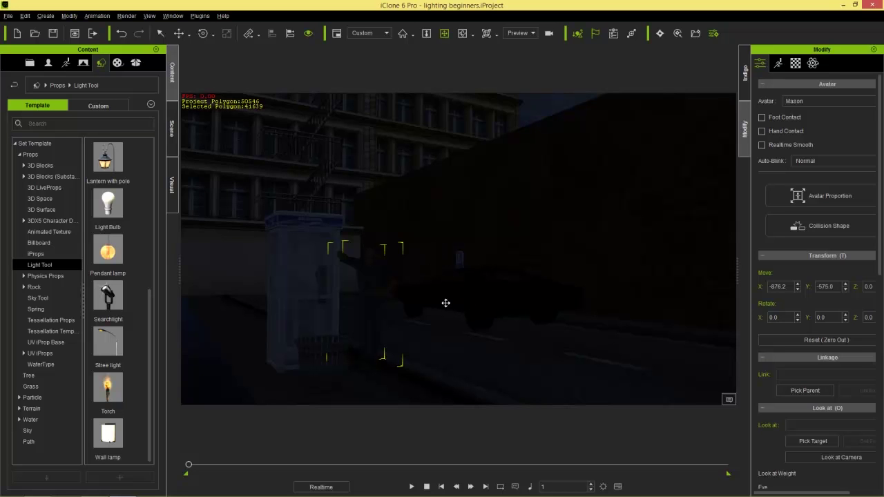
middle_drag(446, 303, 462, 302)
drag(431, 212, 446, 268)
right_drag(433, 171, 426, 231)
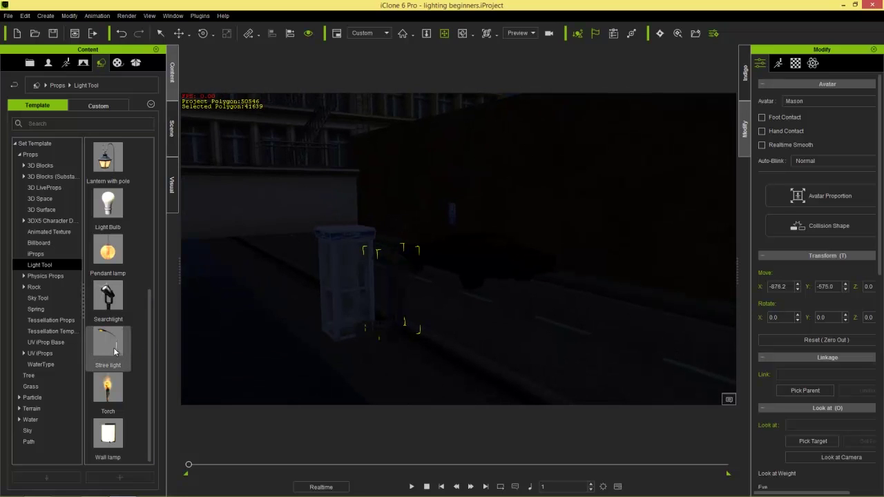
drag(104, 342, 456, 376)
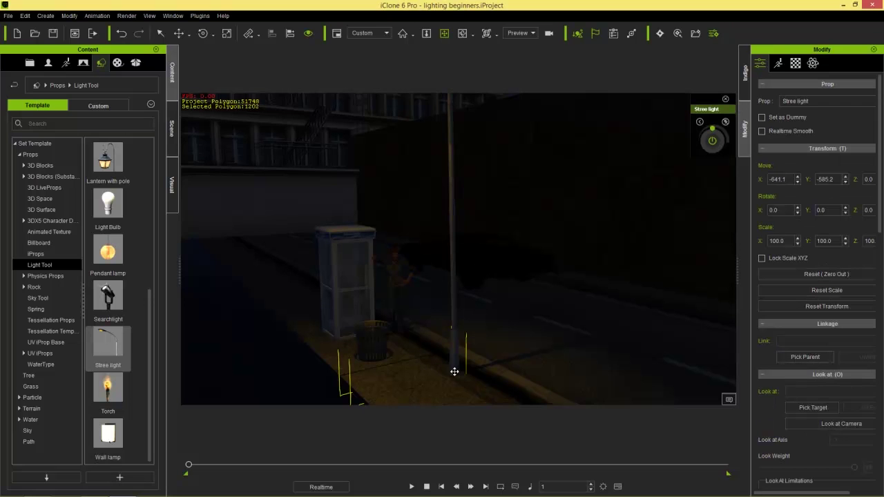
Step: Scale the street light down uniformly to about 85.6 percent
alt+right_drag(532, 347, 549, 358)
alt+drag(396, 336, 475, 149)
right_drag(476, 149, 493, 140)
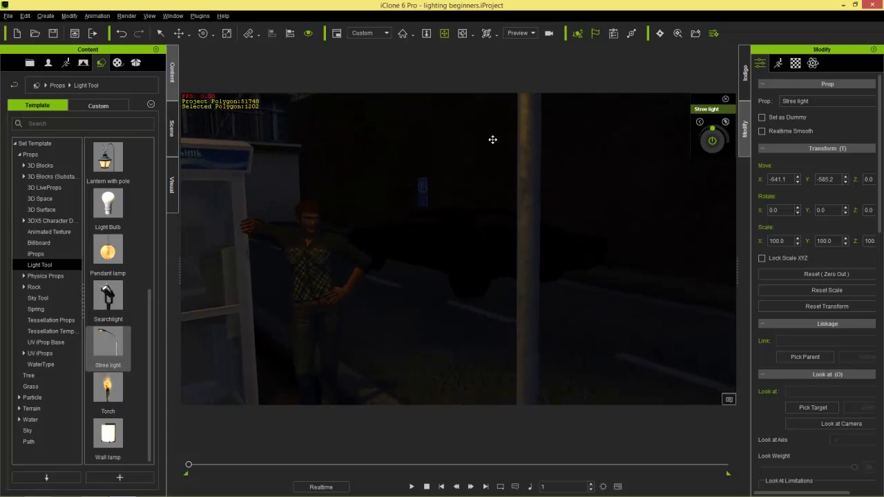
alt+drag(476, 174, 513, 302)
right_drag(508, 188, 529, 278)
drag(496, 167, 504, 208)
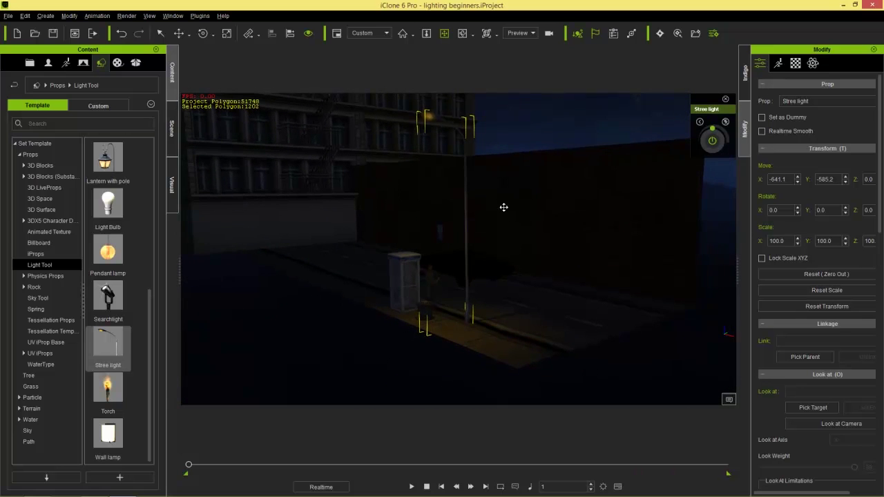
mouse_move(536, 257)
right_down()
mouse_move(518, 261)
mouse_move(544, 259)
right_up()
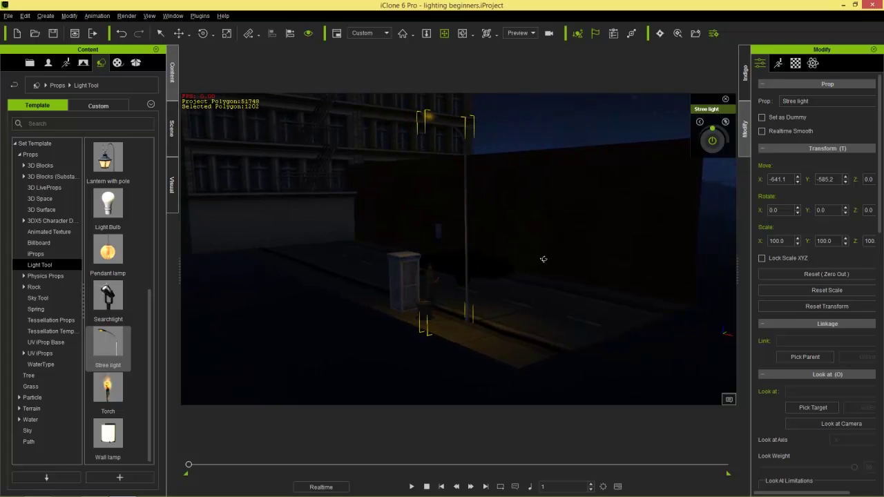
key(r)
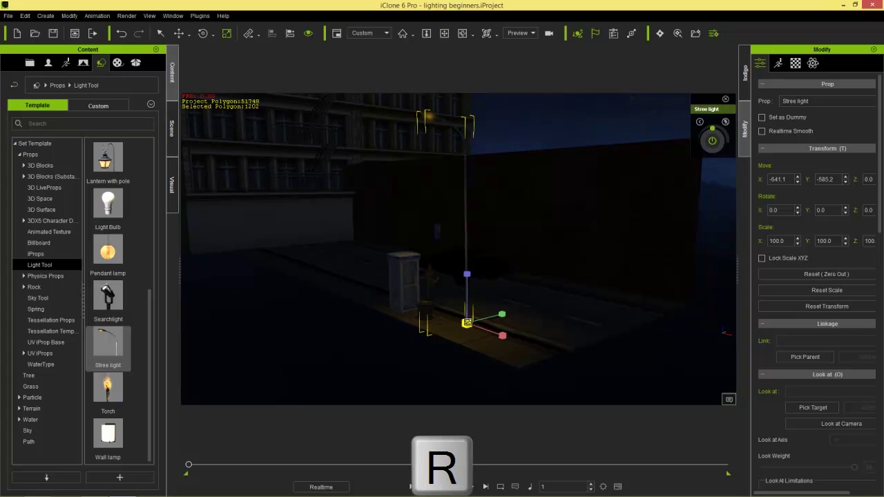
drag(468, 323, 463, 340)
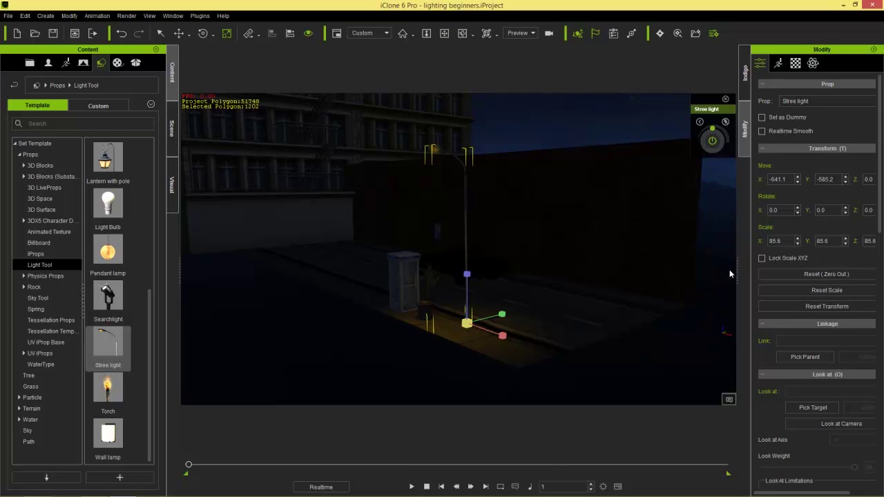
Step: Rotate the street light 180 degrees about Z so its lamp faces the road
drag(737, 273, 717, 285)
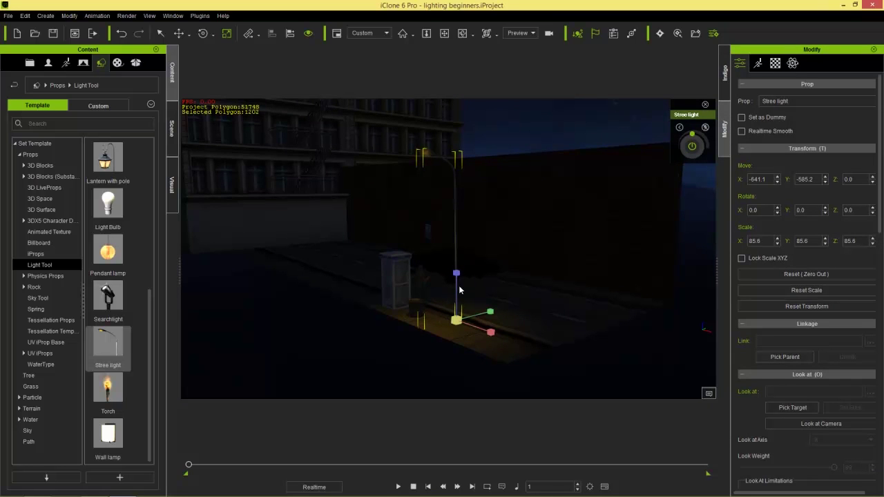
key(w)
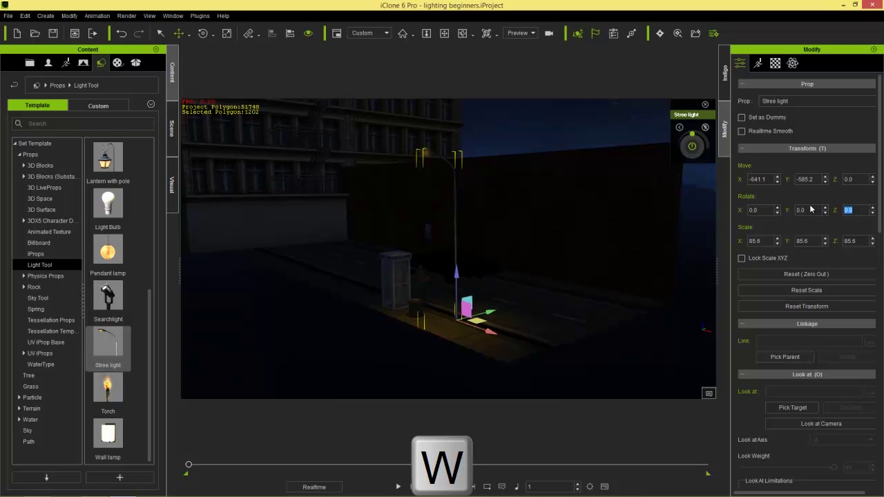
text(180)
key(Return)
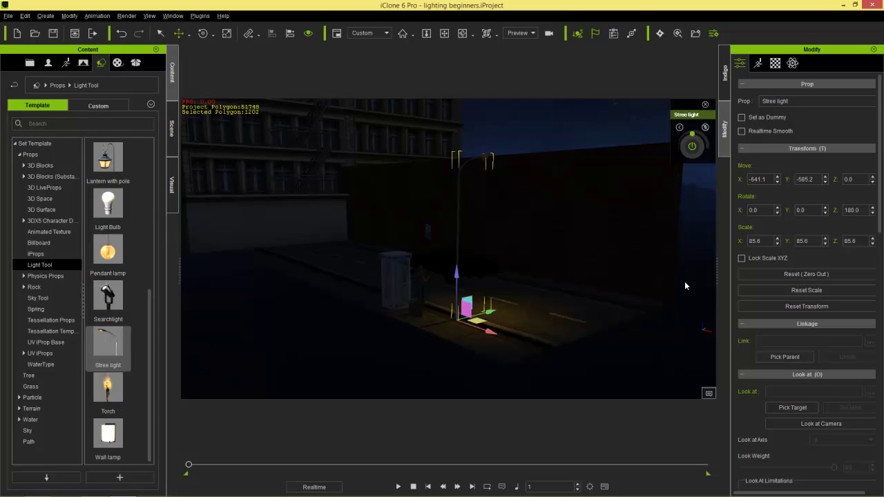
Step: Move the street light back from the curb along the Y axis to about -613.2
scroll(528, 369, up, 4)
middle_drag(532, 267, 533, 241)
right_drag(547, 255, 480, 312)
drag(480, 313, 469, 313)
right_drag(445, 347, 489, 348)
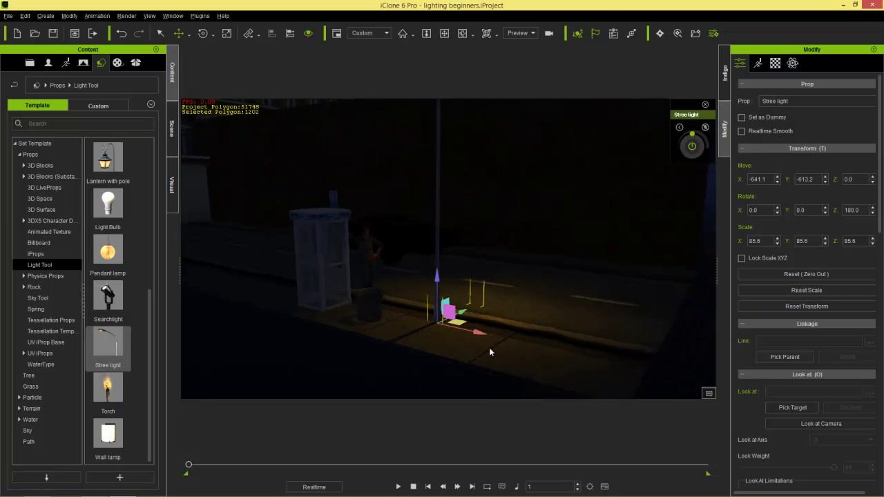
Step: Duplicate the street light along the X axis and position the copy beyond the phone booth at about X -1278.2
right_drag(431, 340, 483, 348)
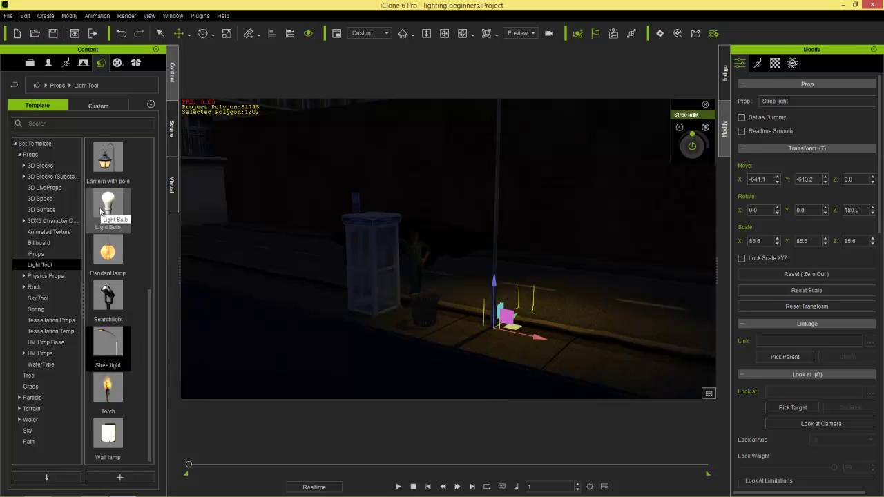
ctrl+drag(541, 335, 290, 294)
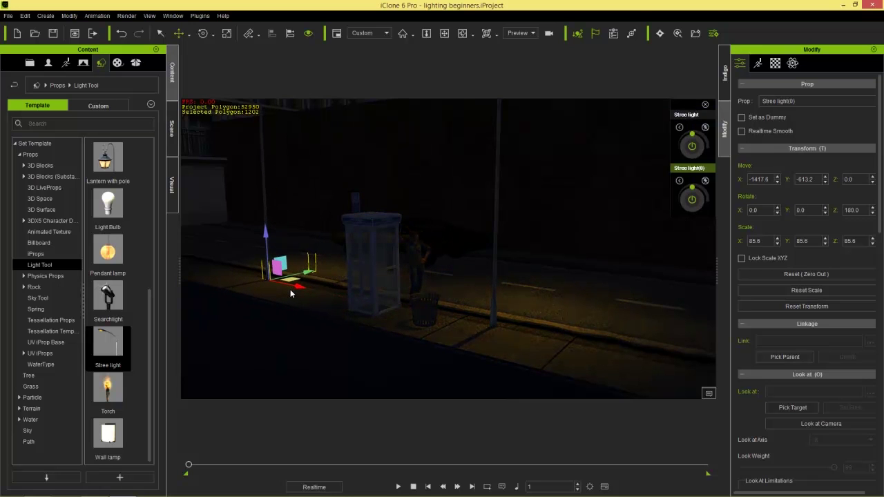
alt+drag(433, 118, 454, 209)
alt+right_drag(443, 148, 456, 201)
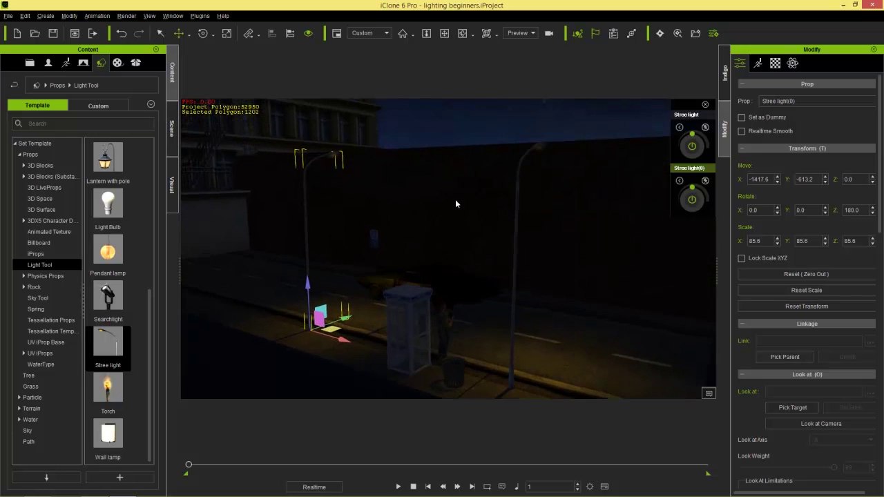
mouse_move(455, 204)
alt+mouse_down()
mouse_move(373, 221)
mouse_move(461, 204)
alt+mouse_up()
right_drag(461, 203, 453, 211)
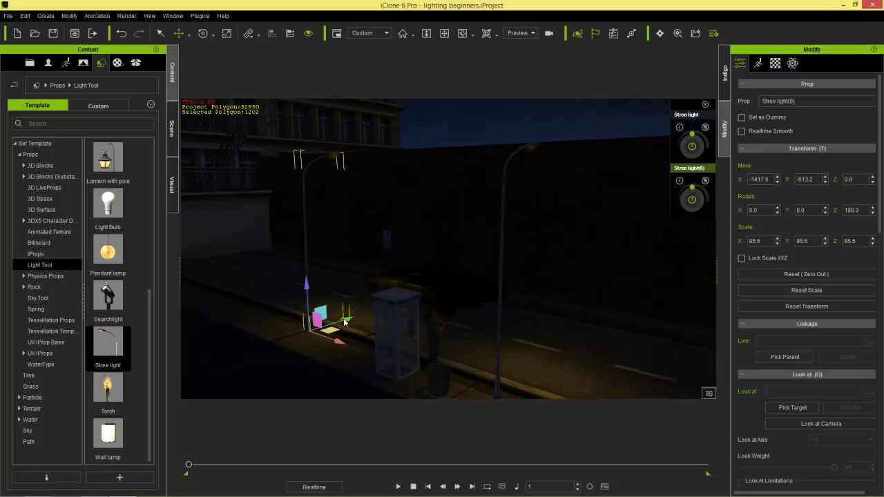
drag(334, 344, 363, 353)
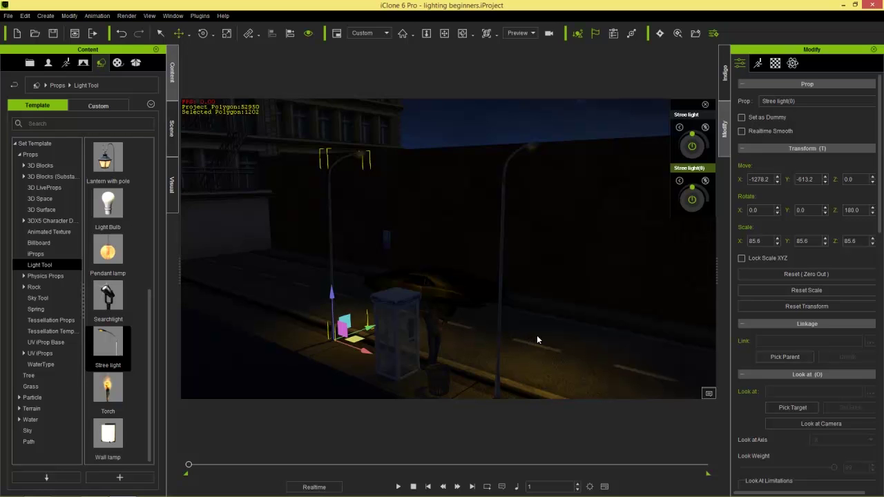
Step: Select the Spot Light nested inside the original Stree light prop to examine its light settings
right_drag(546, 343, 376, 182)
middle_drag(367, 155, 385, 206)
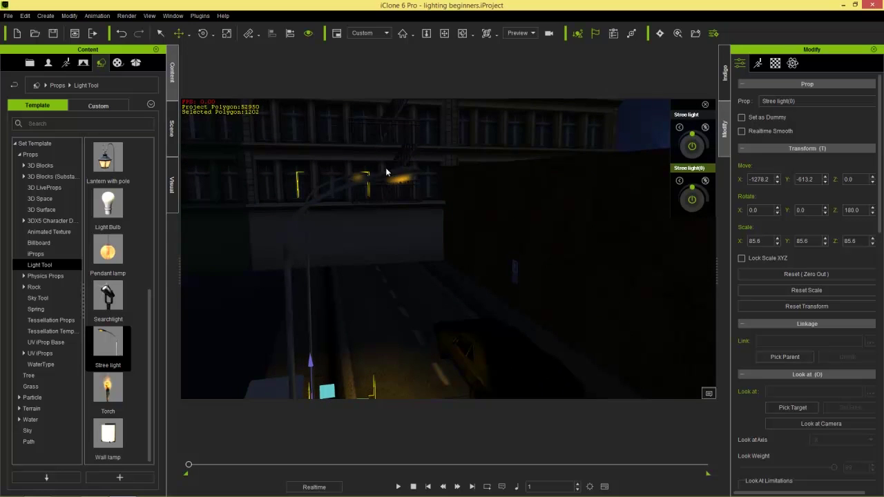
click(394, 179)
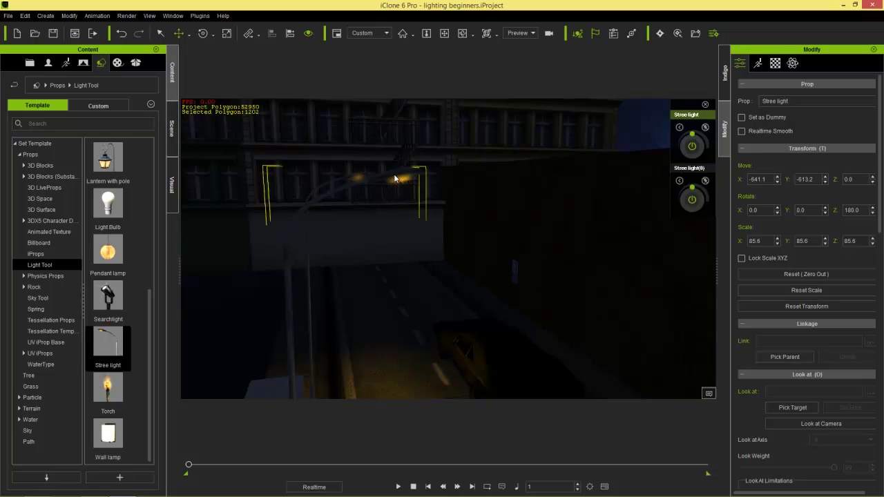
click(173, 127)
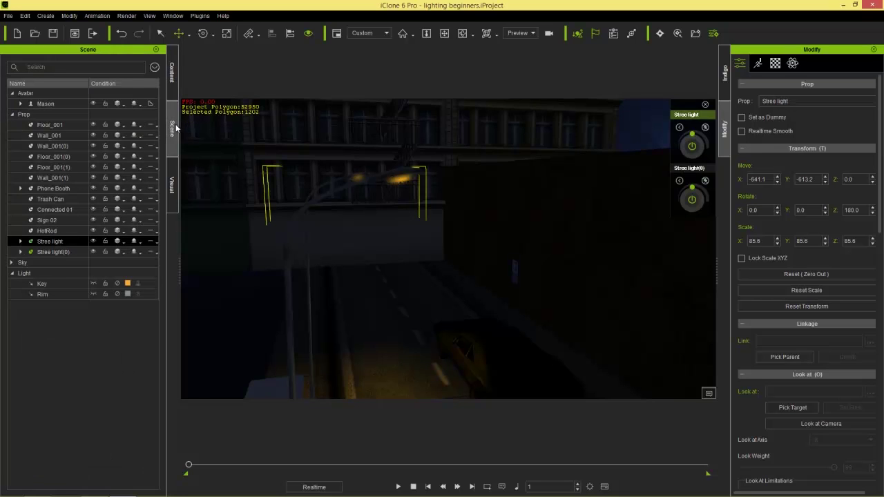
click(19, 242)
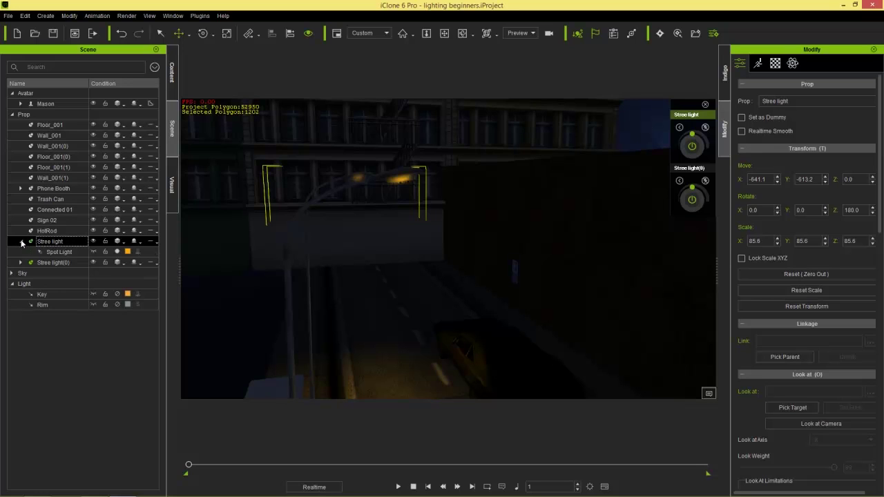
click(60, 253)
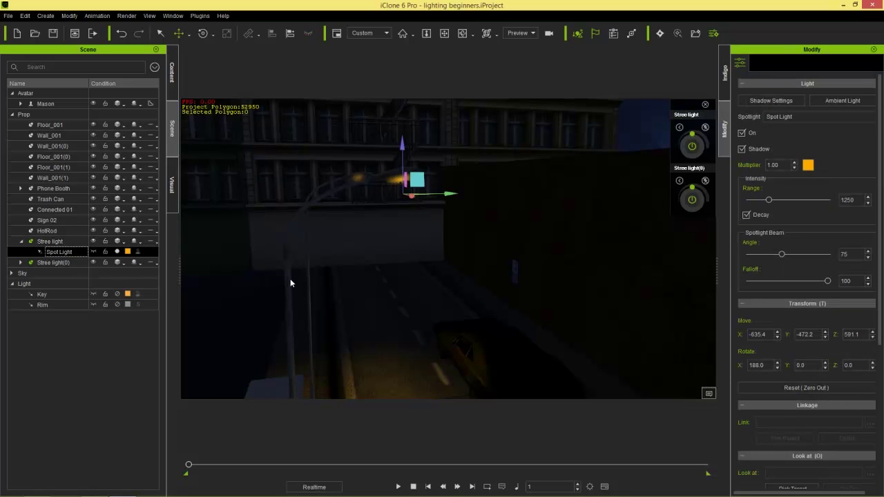
Step: Show the spot light's icon in the viewport to inspect its placement under the lamp head, and hide it again
drag(436, 282, 407, 227)
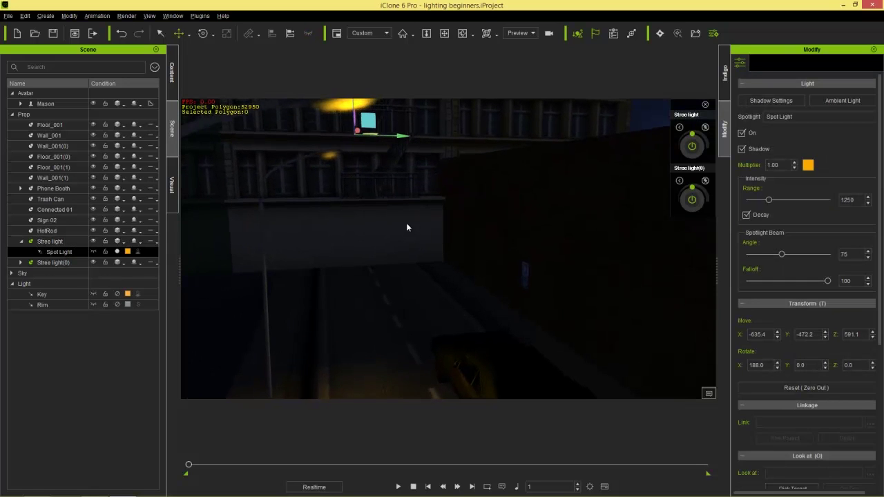
middle_drag(372, 194, 420, 273)
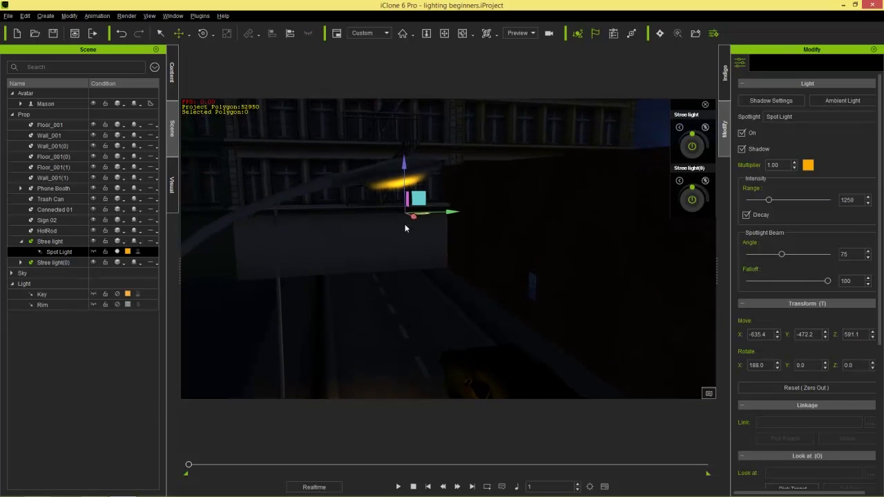
click(95, 252)
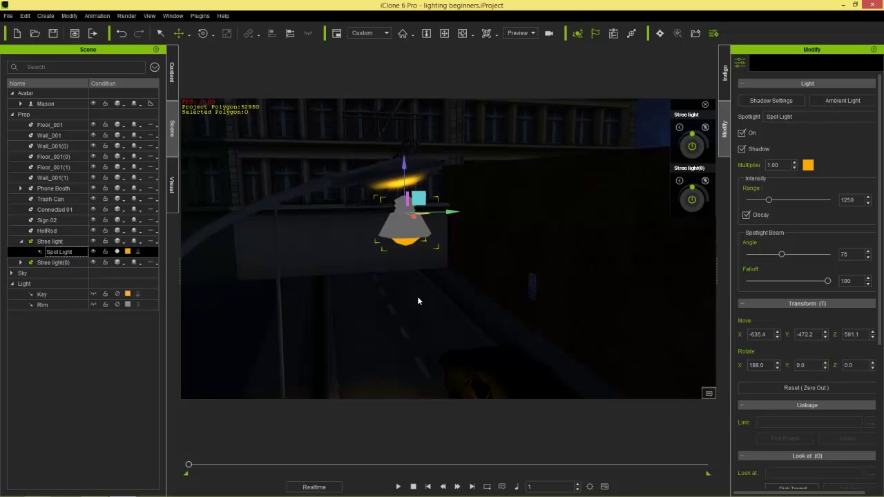
middle_drag(429, 344, 423, 320)
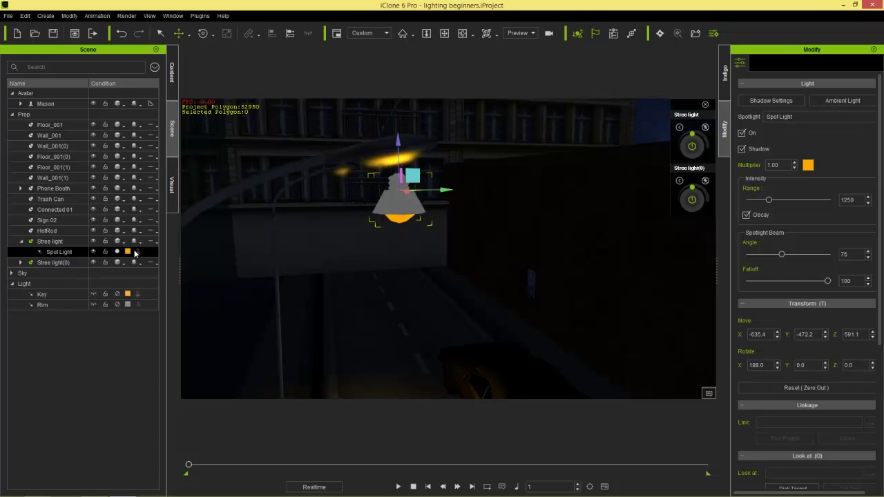
click(93, 252)
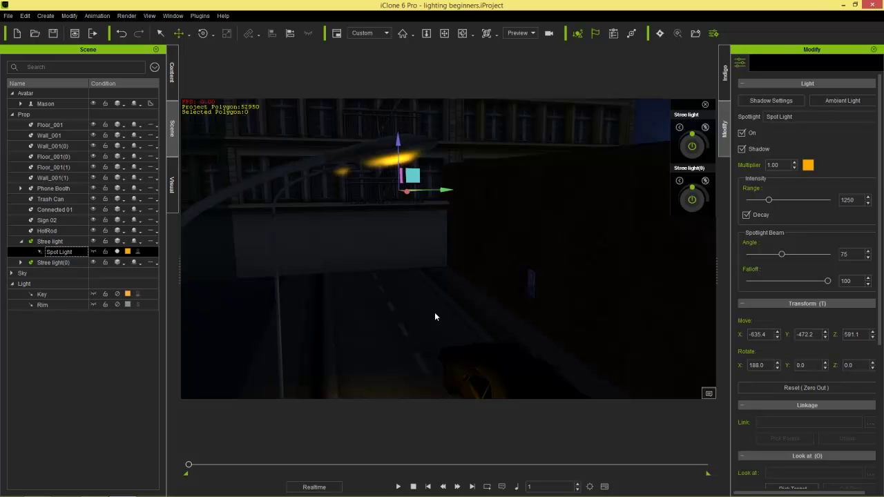
Step: Try brighter and dimmer levels for the original street light with its brightness dial
right_drag(400, 289, 408, 332)
middle_drag(459, 350, 462, 273)
right_drag(462, 272, 490, 300)
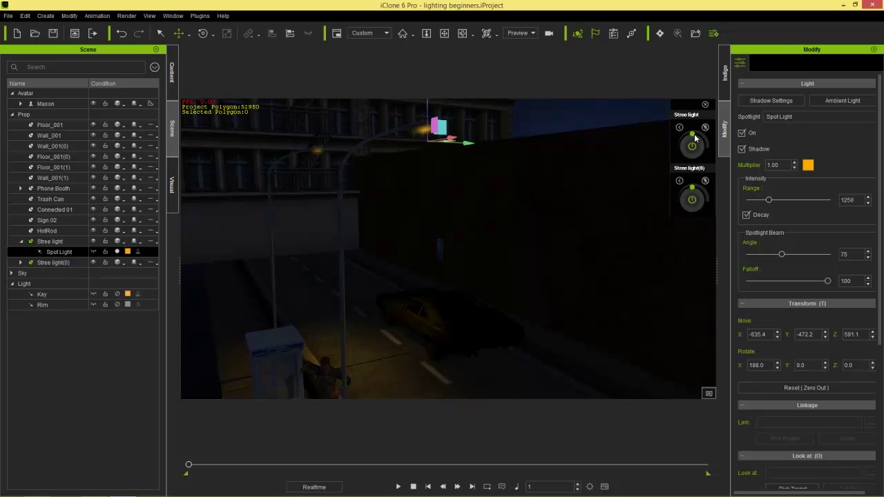
drag(694, 134, 716, 170)
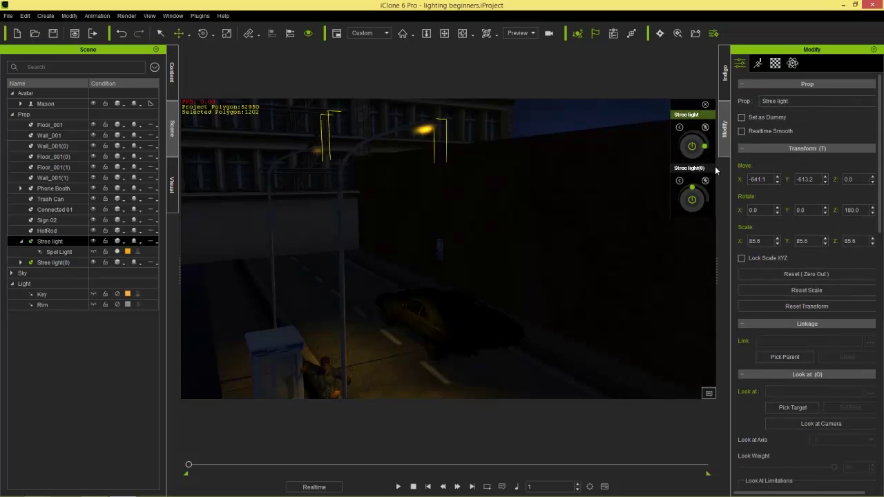
mouse_move(681, 146)
mouse_down()
mouse_move(672, 141)
mouse_move(695, 131)
mouse_move(678, 159)
mouse_move(680, 132)
mouse_up()
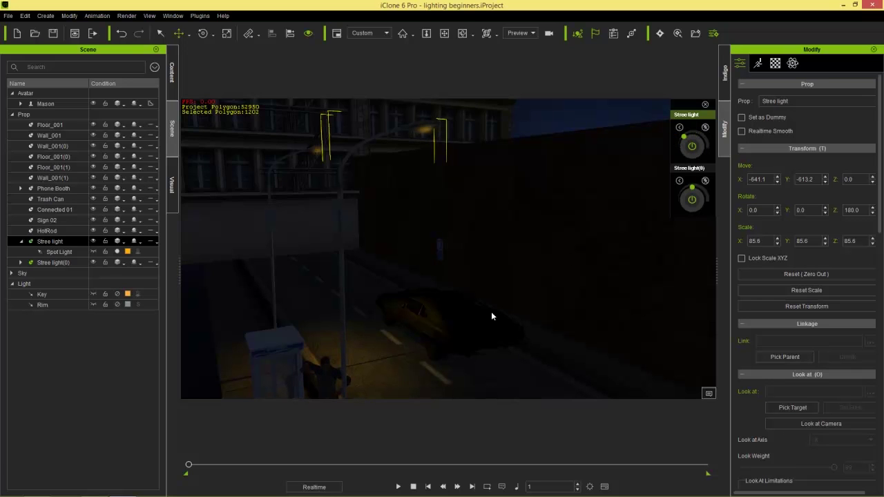
Step: Raise the brightness of both street lights to the maximum with their dials
scroll(423, 297, down, 2)
middle_drag(442, 345, 430, 294)
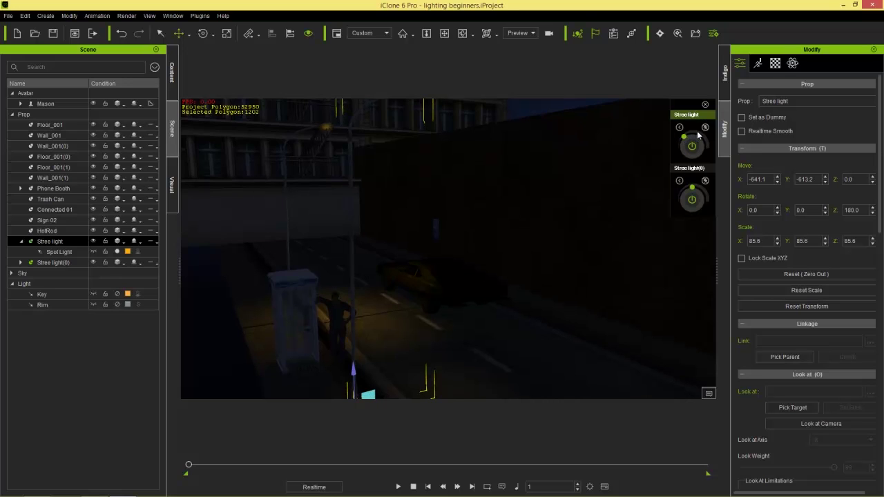
drag(695, 135, 711, 156)
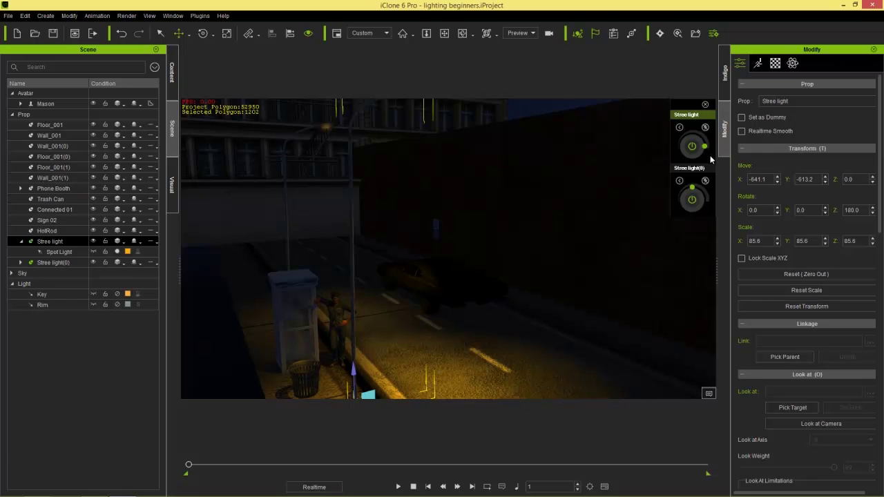
drag(692, 185, 711, 214)
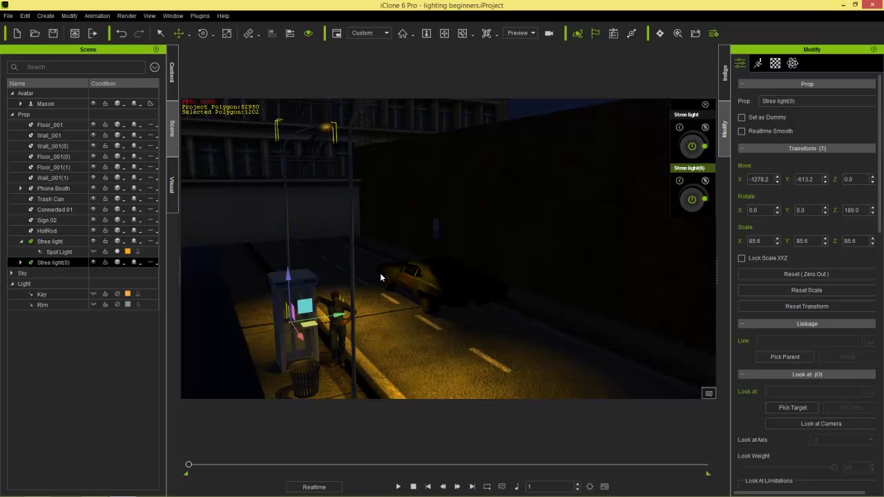
Step: Move the duplicated street light along the X axis to about -1311.6, farther from the phone booth
middle_drag(384, 190, 369, 259)
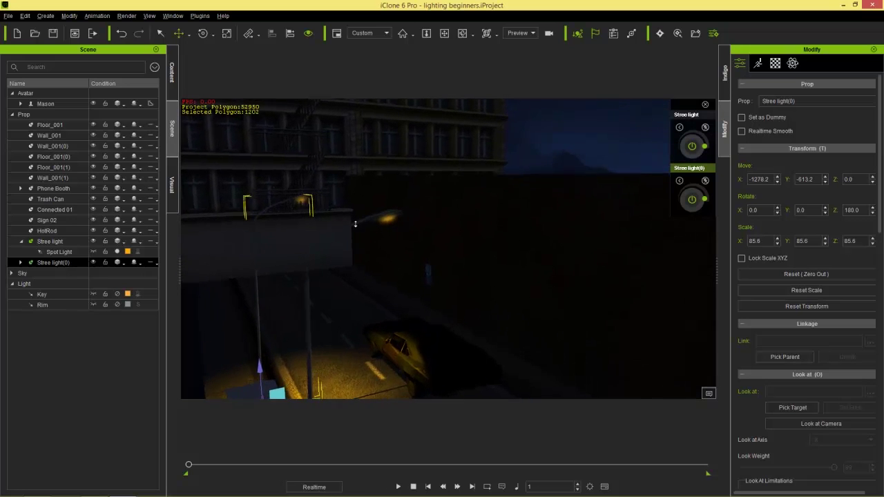
middle_drag(355, 224, 345, 170)
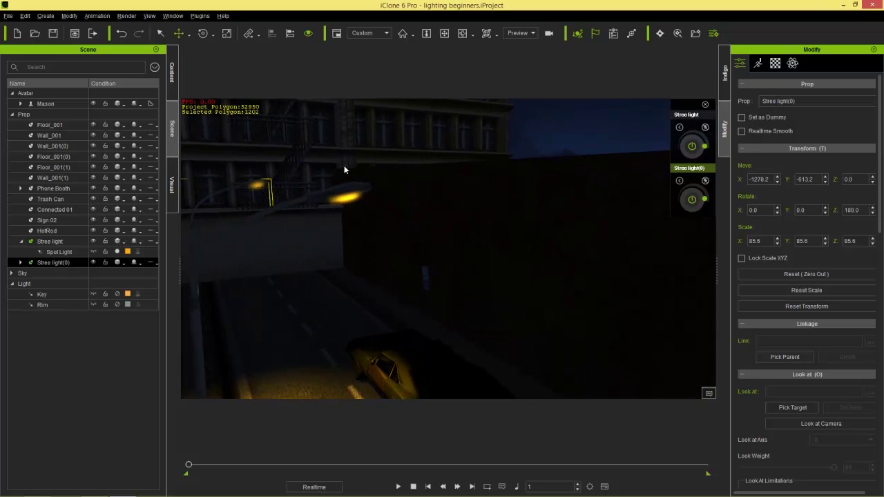
middle_drag(304, 248, 391, 278)
middle_drag(327, 330, 419, 284)
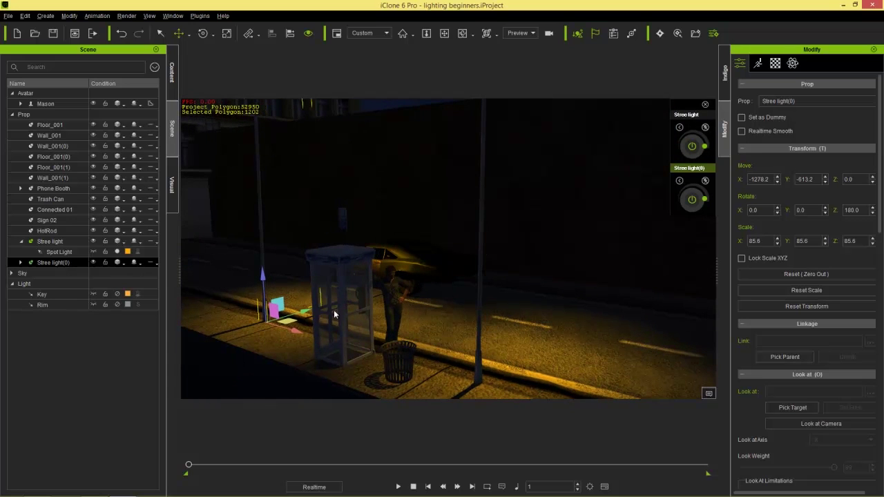
drag(294, 330, 289, 334)
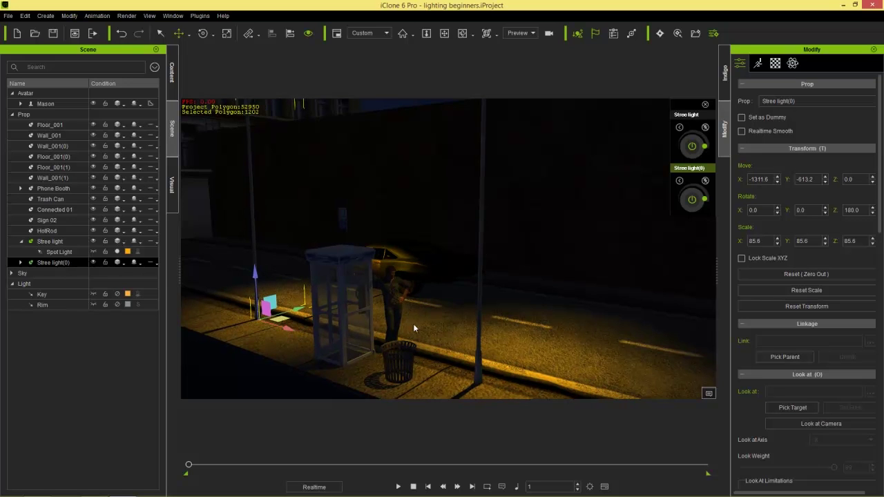
Step: Place a Wall lamp prop at about X -456.8 beside the brick wall and raise it onto the wall at about Y 258.4, Z 274.2
right_drag(505, 322, 451, 344)
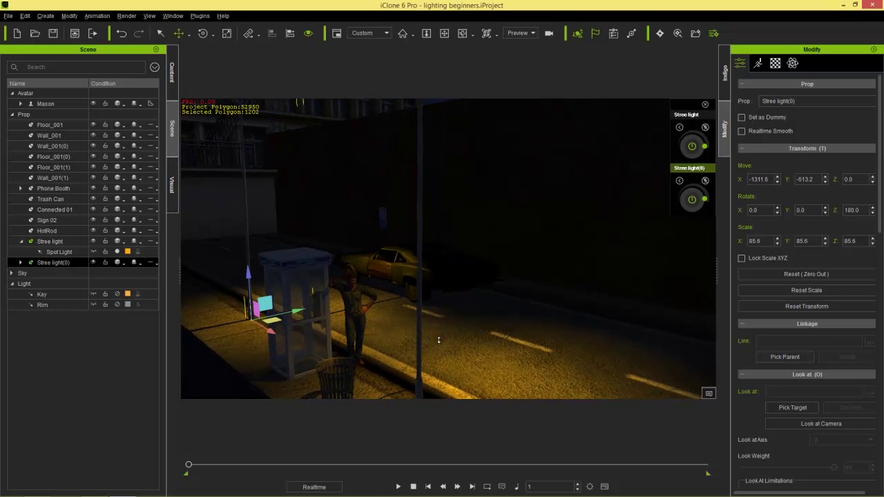
scroll(440, 345, up, 3)
middle_drag(332, 331, 355, 280)
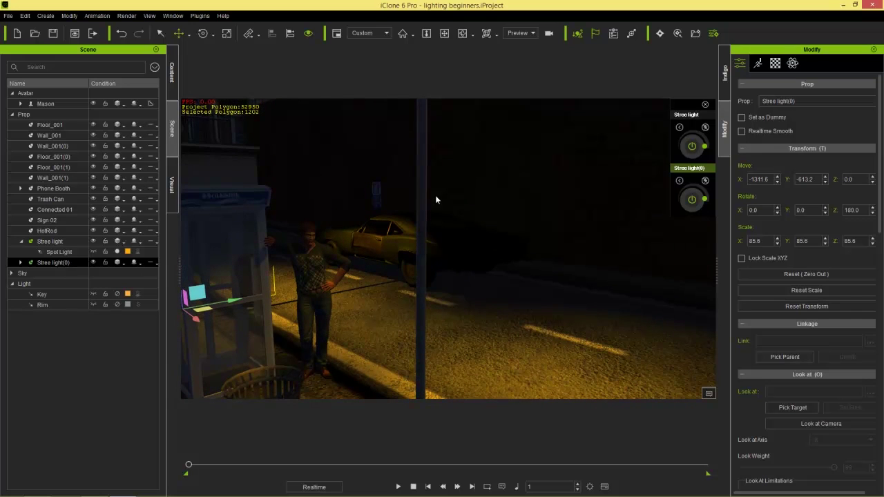
click(171, 72)
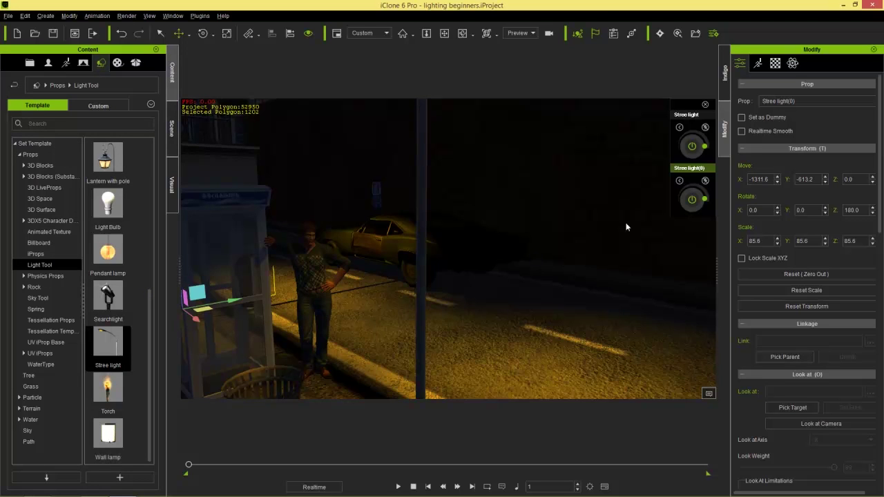
middle_drag(638, 238, 545, 267)
click(502, 260)
right_drag(503, 259, 452, 299)
drag(108, 434, 595, 335)
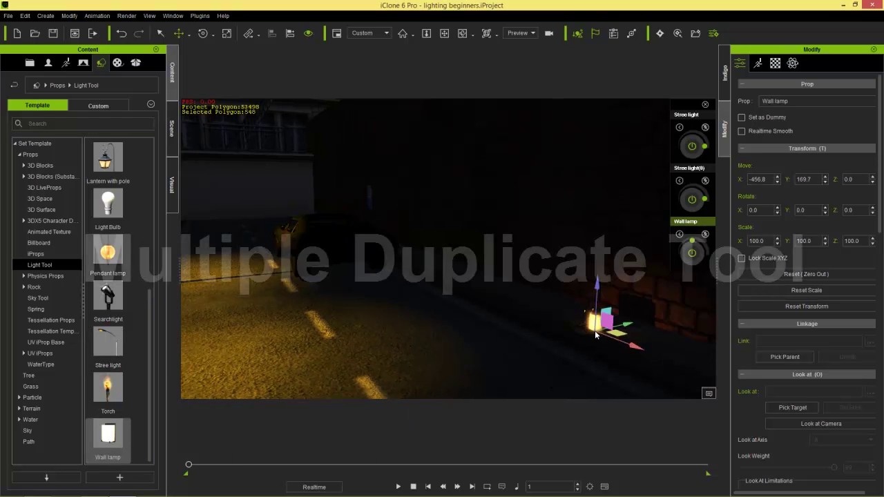
right_drag(618, 334, 481, 300)
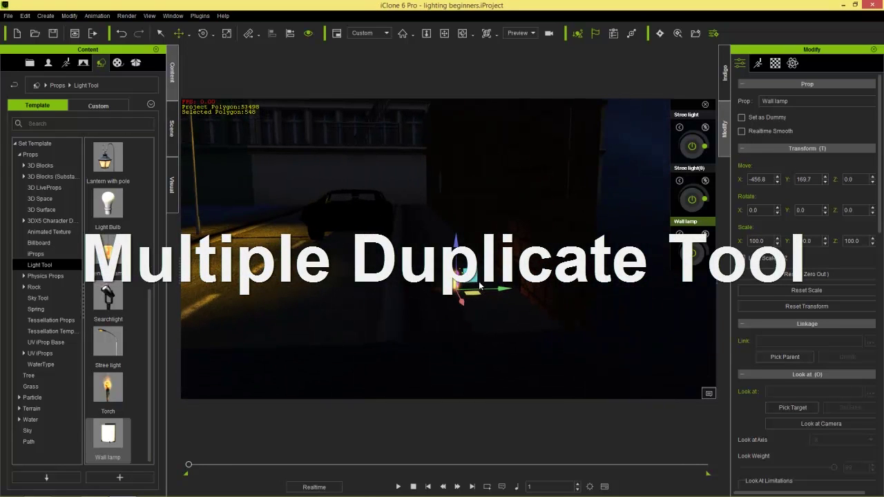
drag(479, 280, 536, 111)
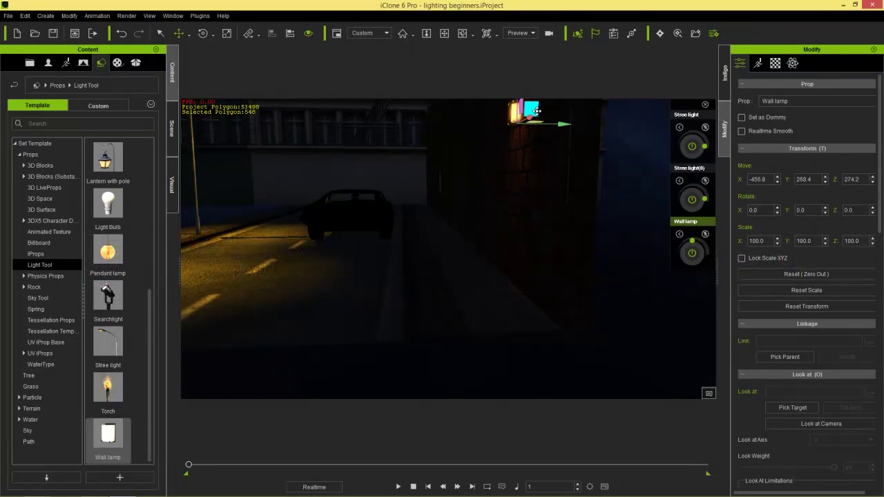
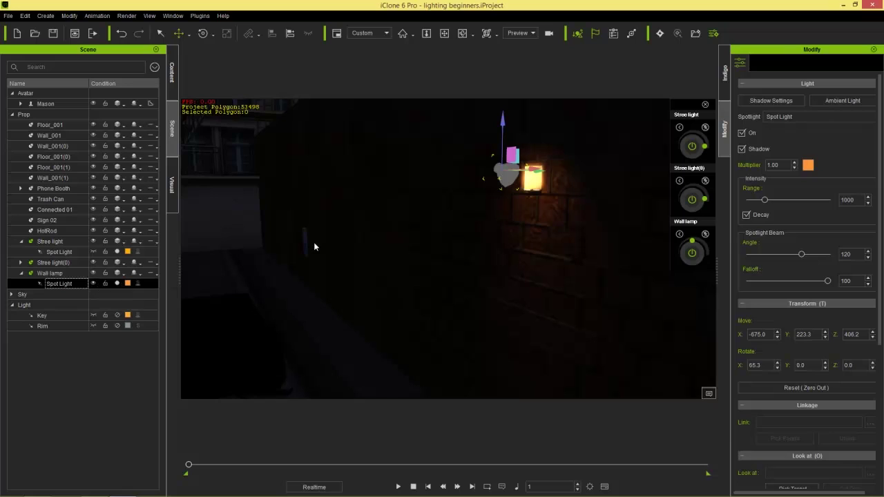
Step: Rotate the wall lamp's Spot Light about the X axis to about 2.6 degrees so it shines down the brick wall
key(e)
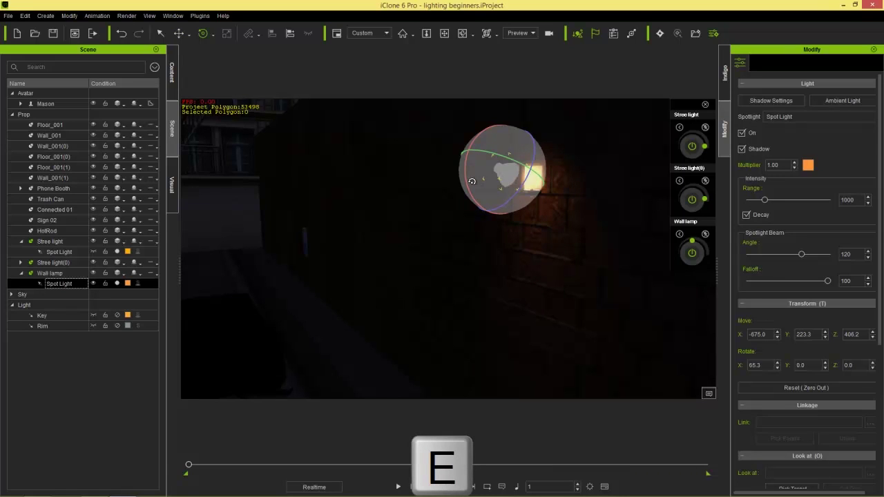
mouse_move(473, 181)
mouse_down()
mouse_move(463, 148)
mouse_move(481, 191)
mouse_up()
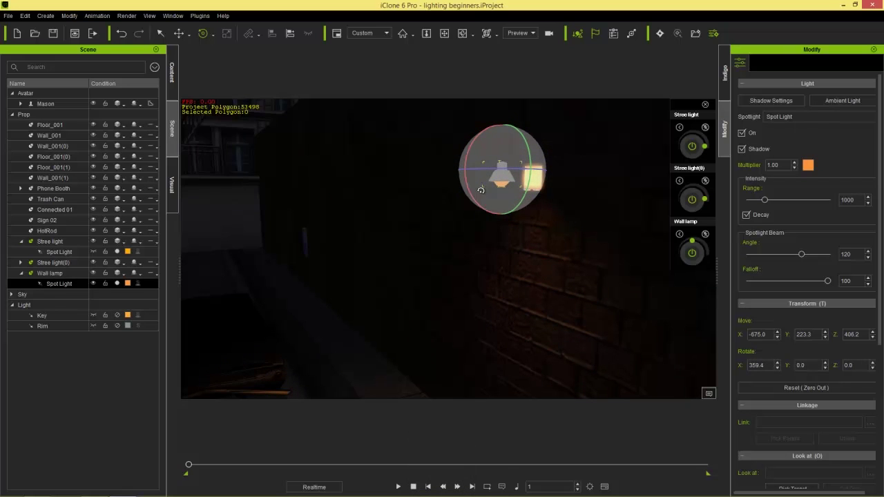
right_drag(510, 236, 539, 333)
middle_drag(538, 333, 536, 314)
drag(443, 159, 489, 174)
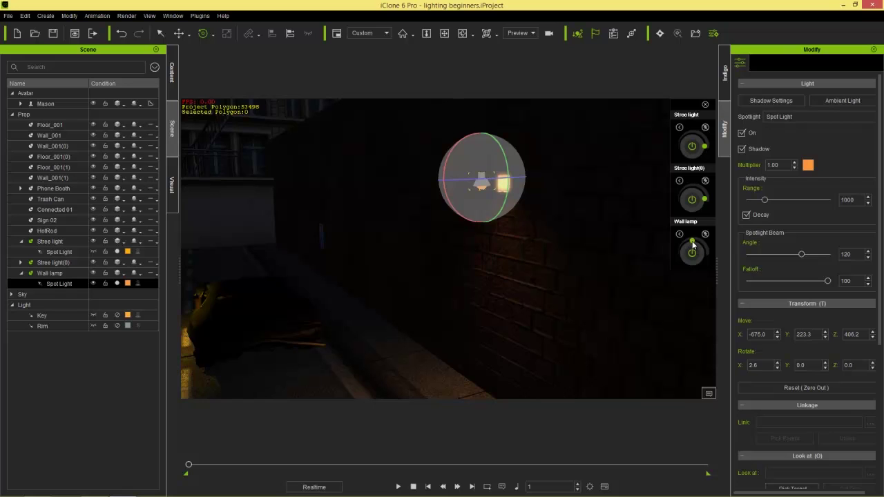
Step: Raise the wall lamp's brightness to a multiplier of about 1.88 and adjust the glow texture strength of its Light_Glow material
click(687, 222)
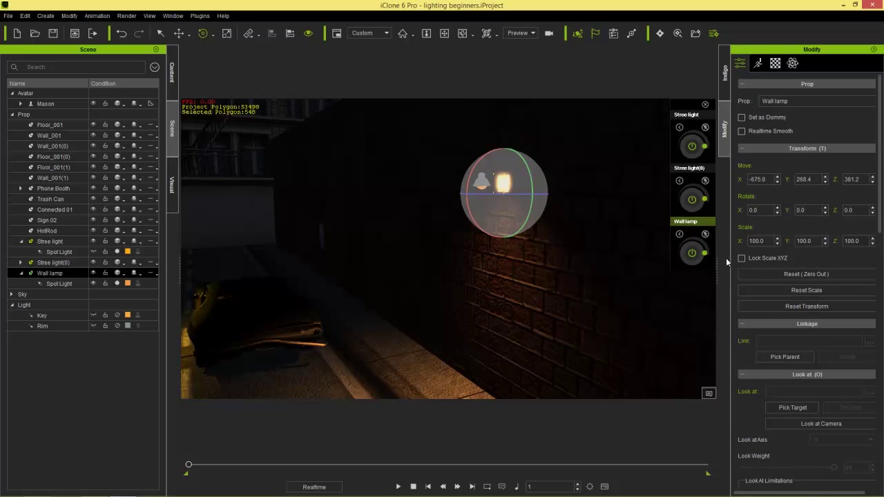
mouse_move(710, 259)
mouse_down()
mouse_move(704, 234)
mouse_move(709, 257)
mouse_move(685, 236)
mouse_move(699, 246)
mouse_move(700, 261)
mouse_up()
click(779, 68)
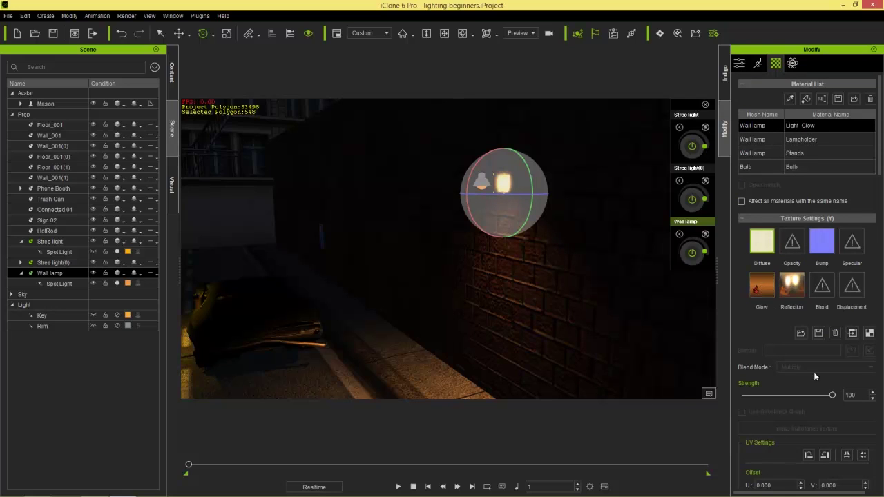
drag(832, 396, 857, 394)
click(753, 290)
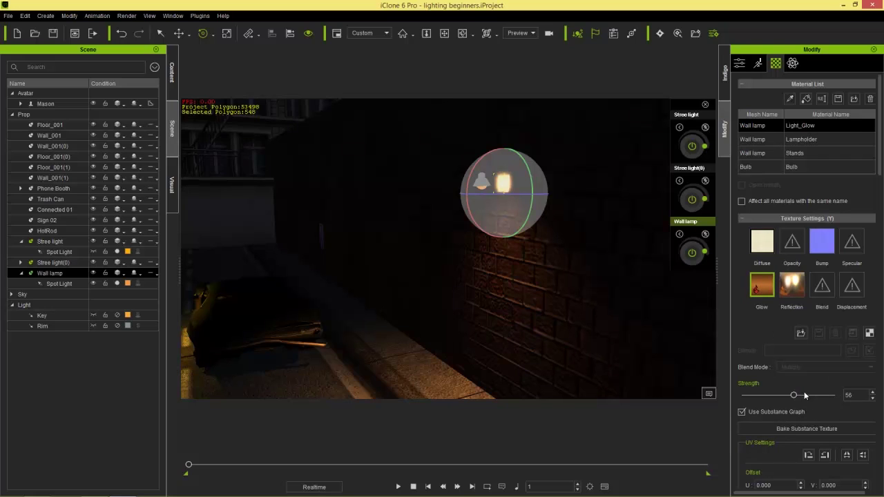
drag(832, 399, 789, 392)
Step: Rotate the wall lamp's Spot Light about the X axis to about 15.2 degrees and hide its light icon in the viewport
click(70, 283)
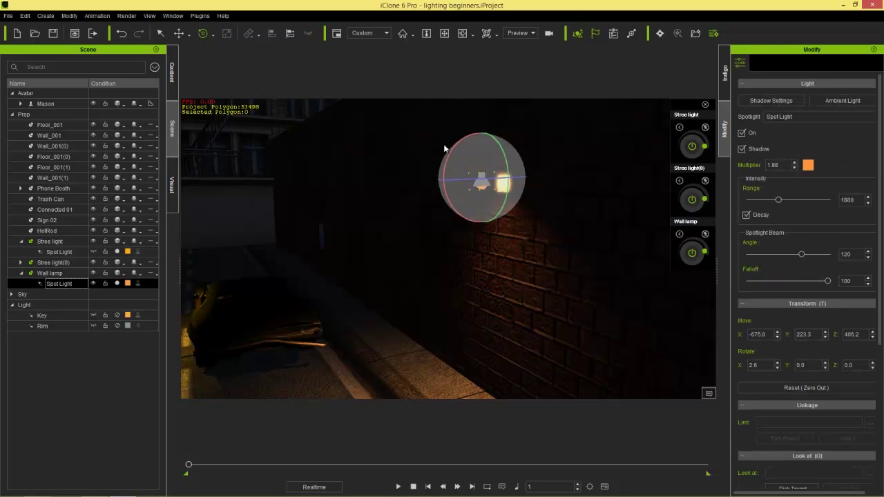
mouse_move(447, 155)
mouse_down()
mouse_move(460, 150)
mouse_move(449, 163)
mouse_up()
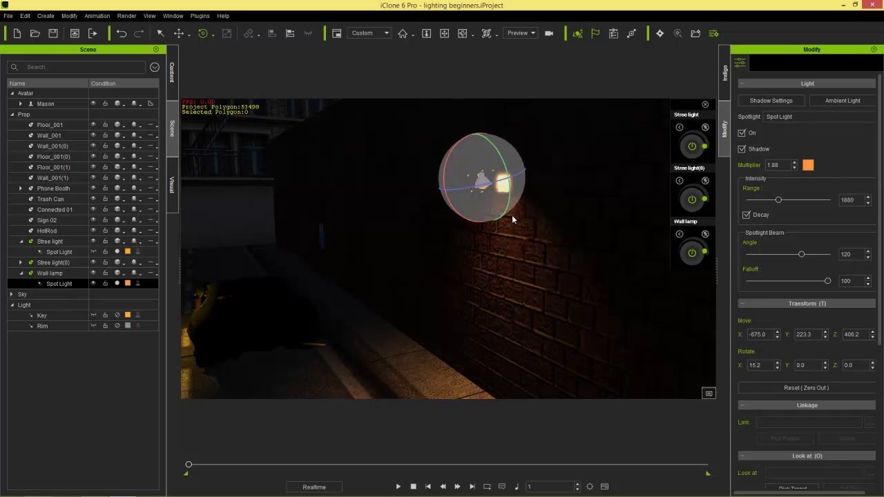
click(69, 274)
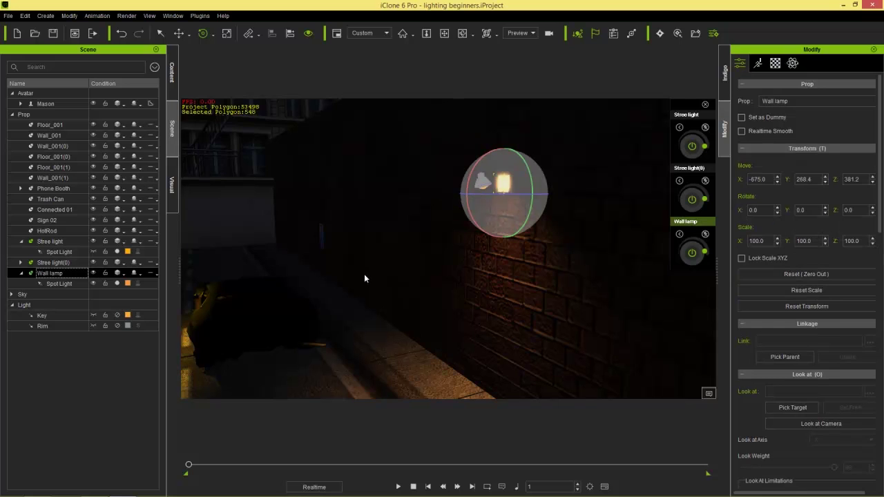
click(97, 284)
right_drag(342, 279, 276, 283)
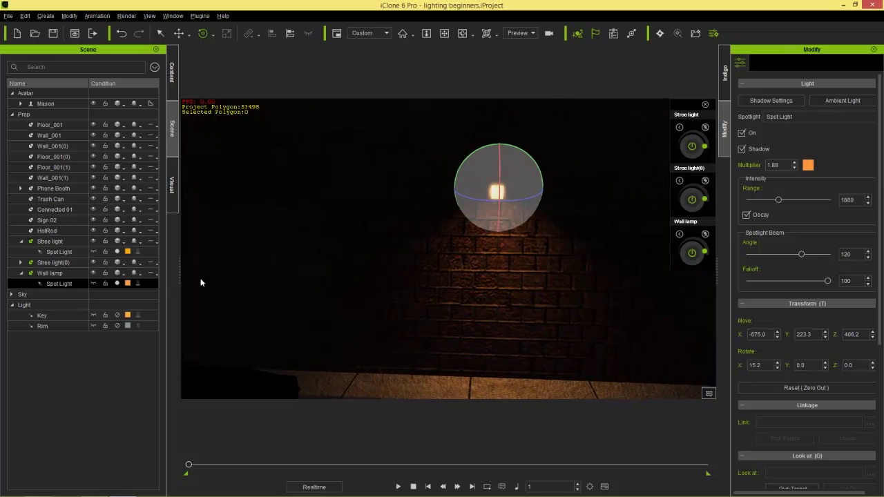
Step: Multi-duplicate the whole wall lamp with the number of copies set to 4
click(22, 274)
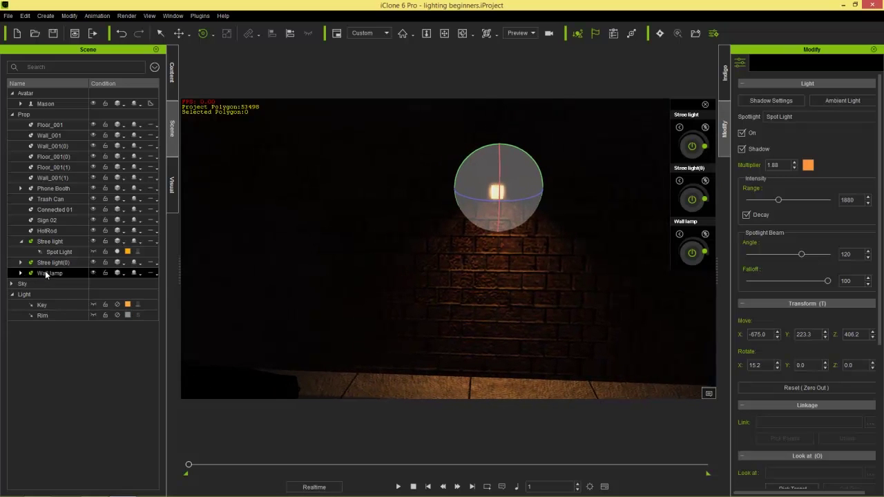
click(47, 274)
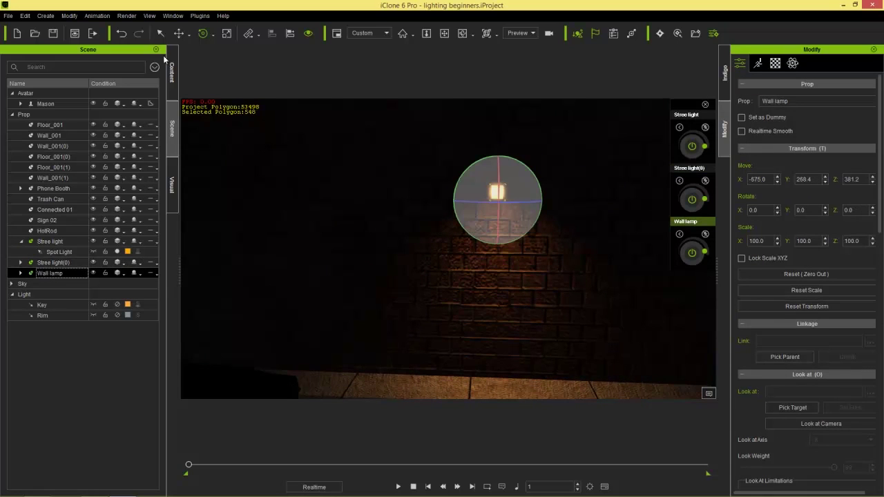
click(24, 15)
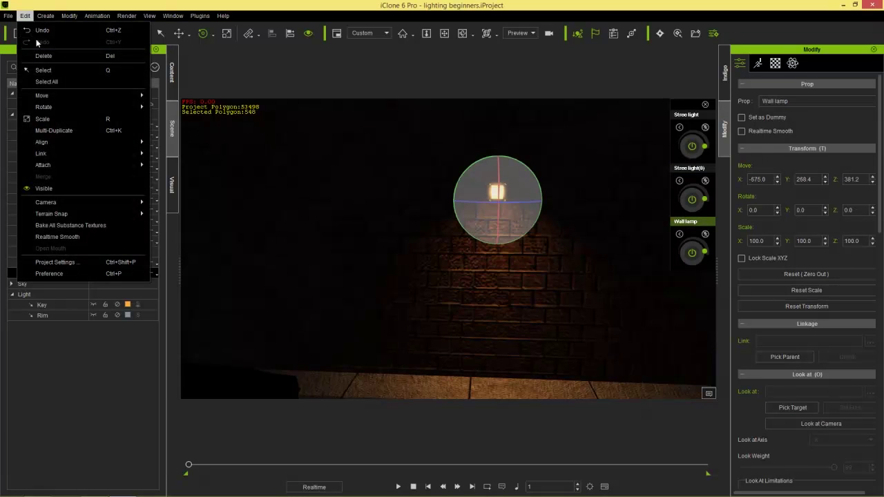
click(54, 131)
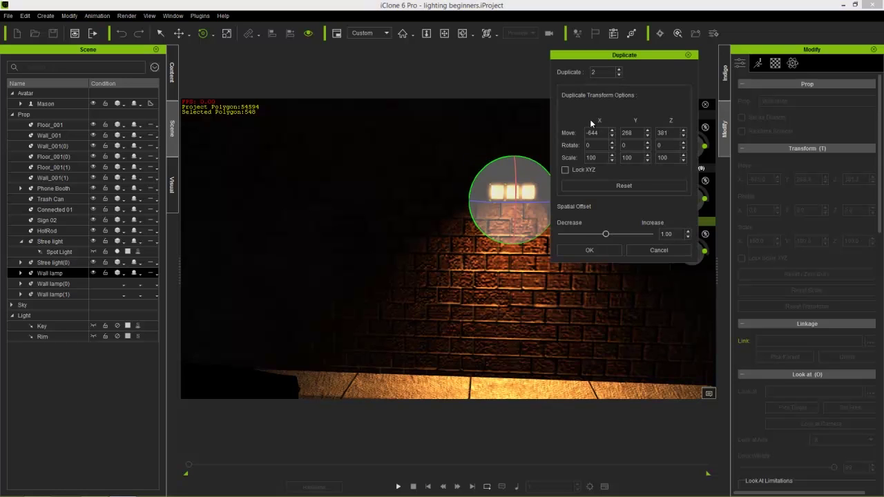
middle_drag(564, 289, 496, 295)
drag(610, 72, 582, 69)
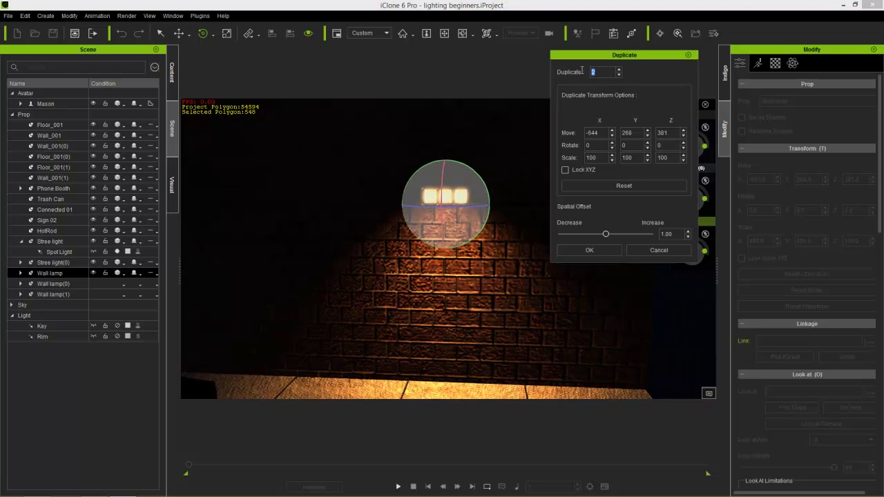
text(4)
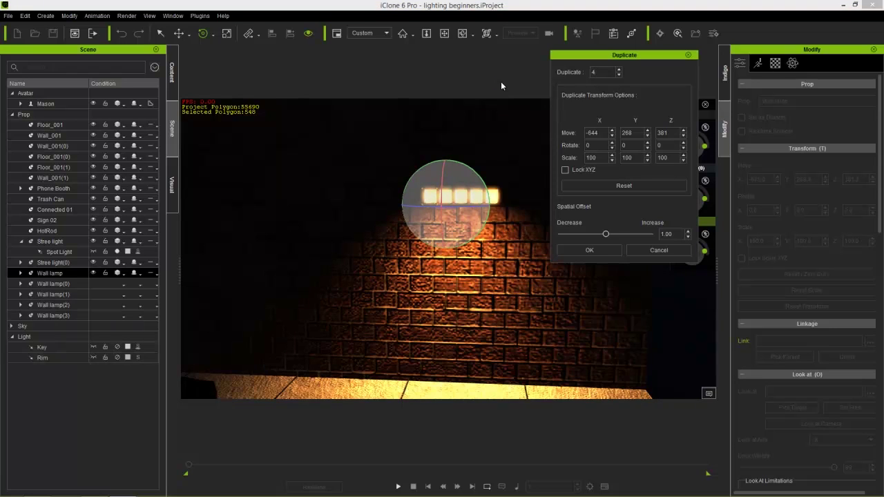
Step: Space the wall lamp copies along the brick wall by moving the duplicate's X position to -1249, and accept the duplication
text(w)
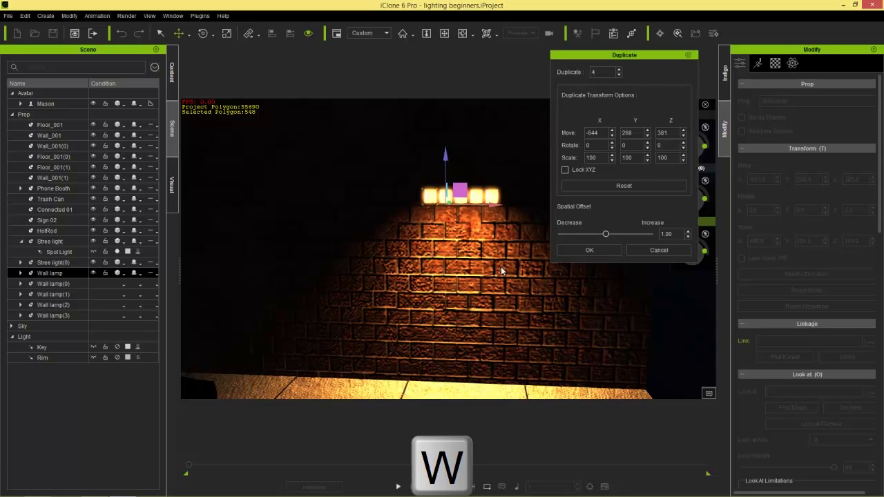
right_drag(501, 270, 476, 277)
right_drag(312, 204, 340, 251)
middle_drag(339, 251, 362, 265)
right_drag(441, 267, 392, 262)
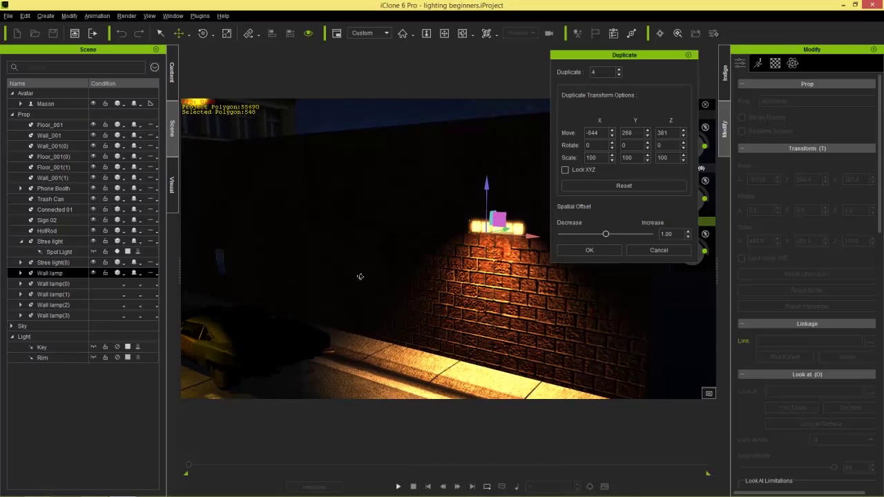
mouse_move(320, 273)
right_down()
mouse_move(304, 274)
mouse_move(313, 272)
right_up()
drag(520, 236, 379, 239)
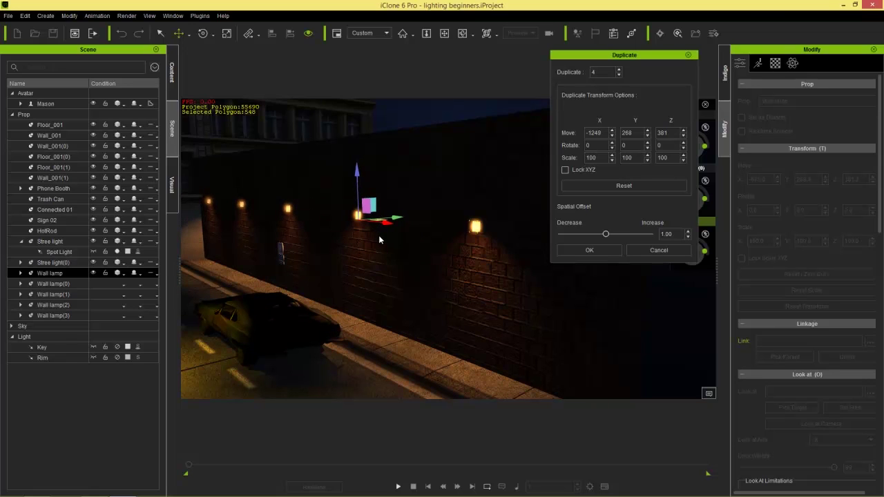
right_drag(290, 281, 345, 285)
right_drag(414, 288, 388, 302)
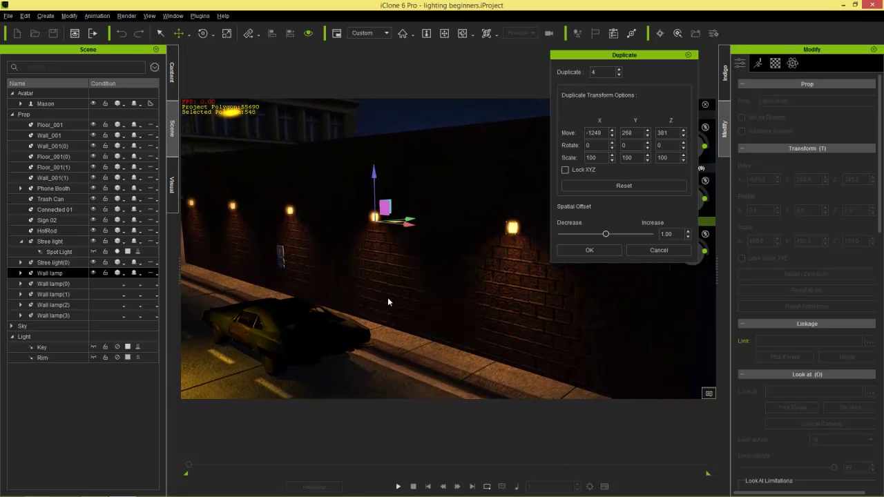
click(590, 250)
Step: Give Wall lamp(1), above the parking sign, the second flash setting and play the animation to check its flashing
right_drag(298, 322, 356, 297)
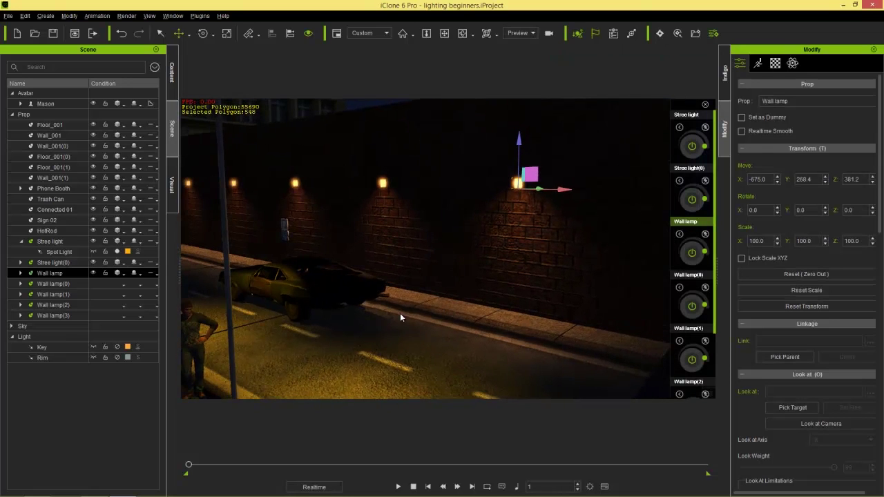
scroll(383, 239, up, 4)
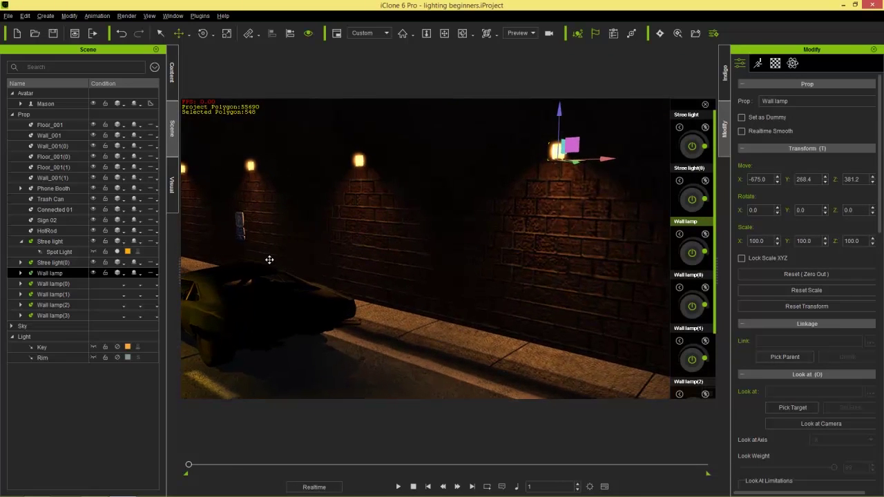
middle_drag(270, 260, 388, 283)
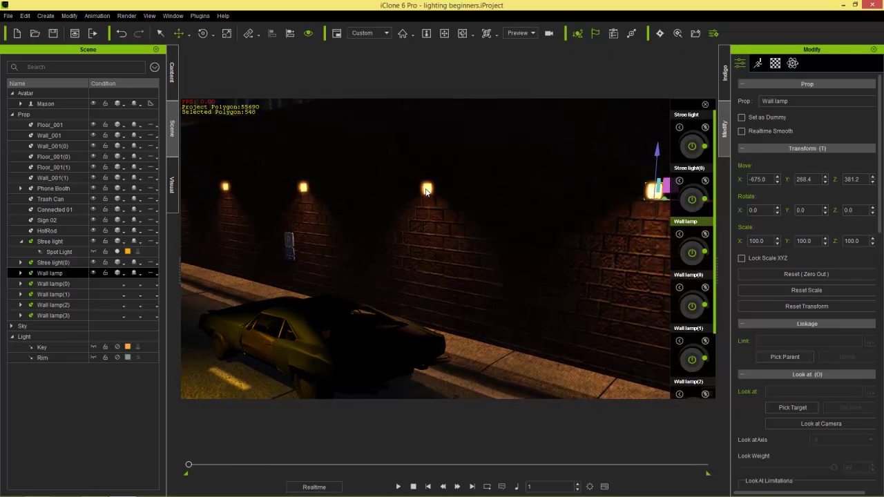
click(304, 191)
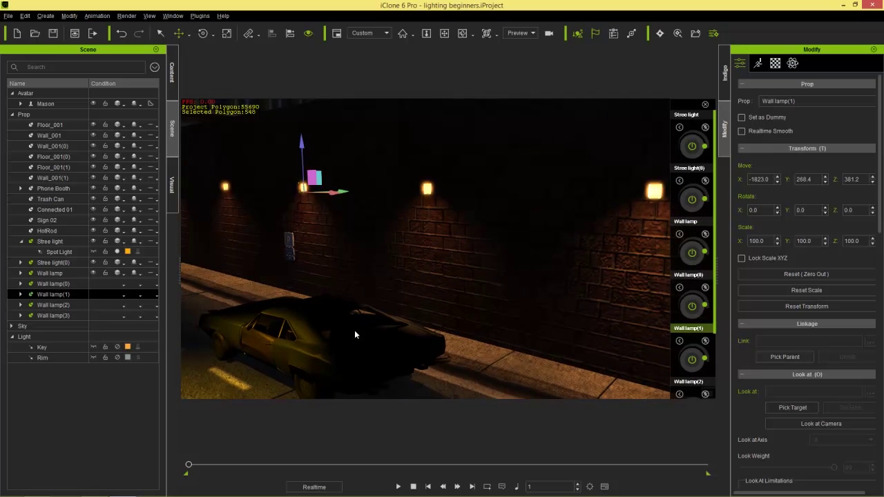
scroll(339, 310, up, 4)
middle_drag(242, 261, 520, 254)
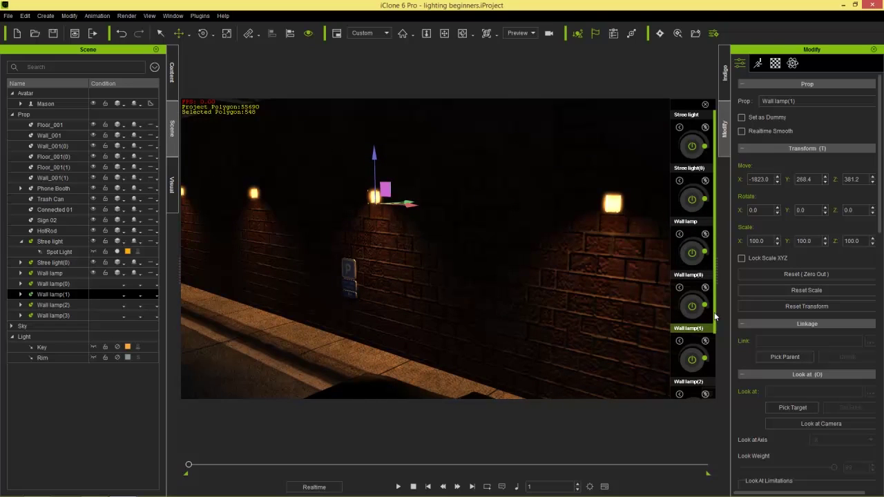
scroll(715, 316, down, 3)
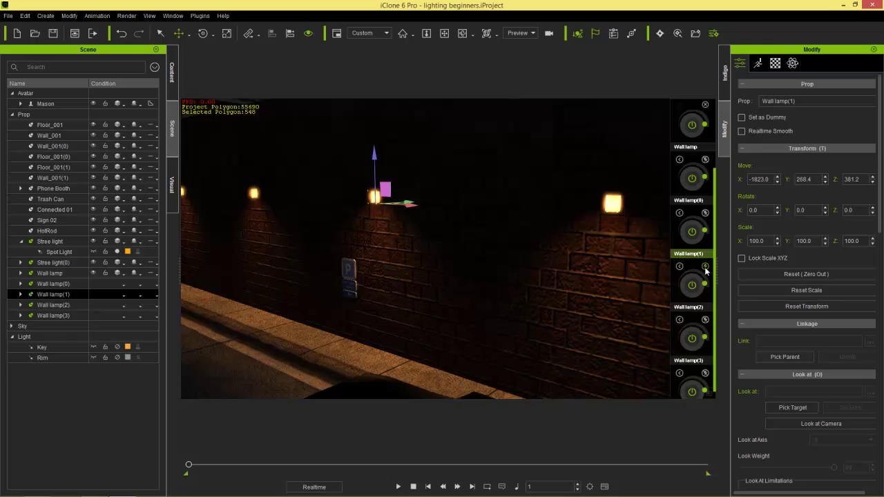
click(680, 268)
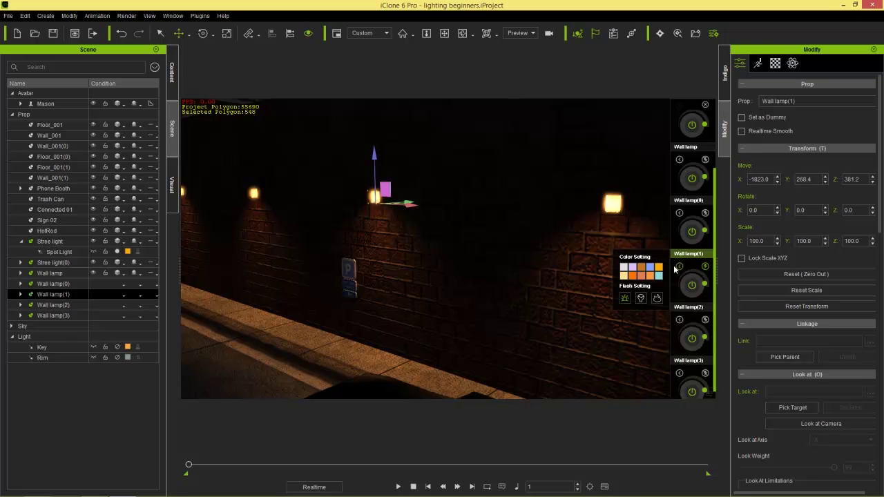
click(642, 299)
click(679, 267)
click(396, 486)
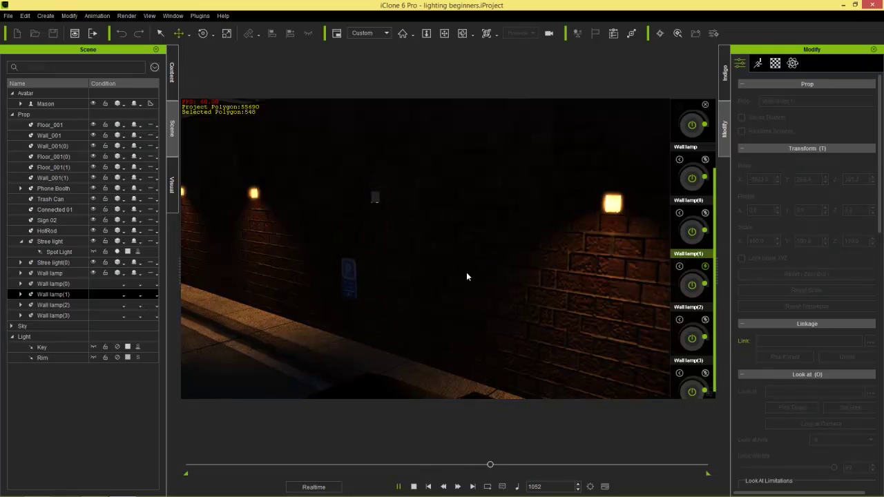
click(414, 486)
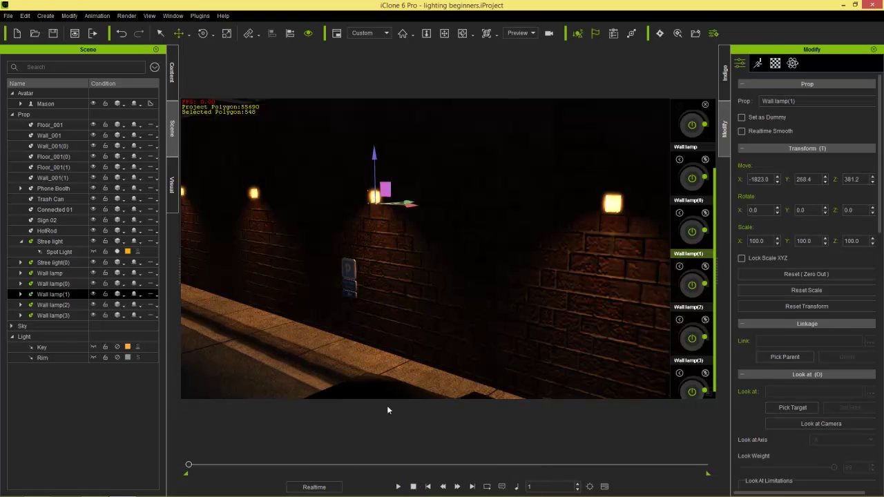
Step: Create a new spotlight for the phone booth area
drag(334, 270, 343, 325)
drag(286, 320, 353, 269)
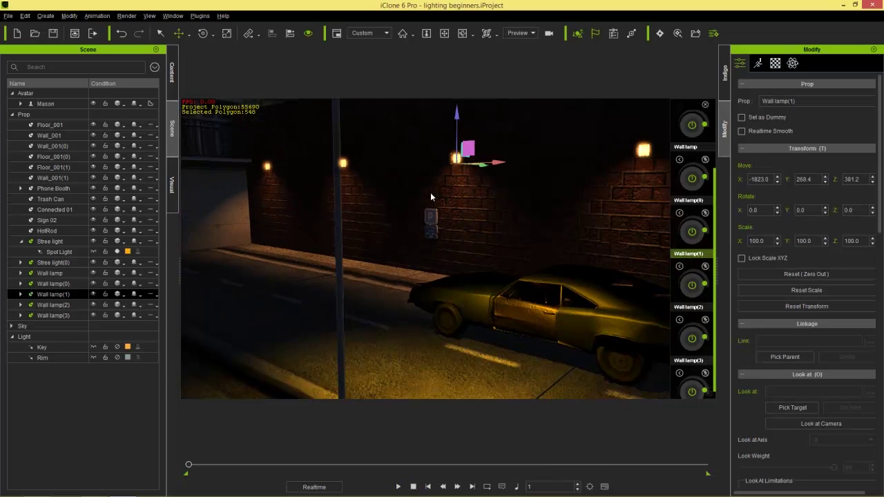
right_drag(431, 198, 484, 297)
right_drag(567, 285, 449, 215)
click(359, 236)
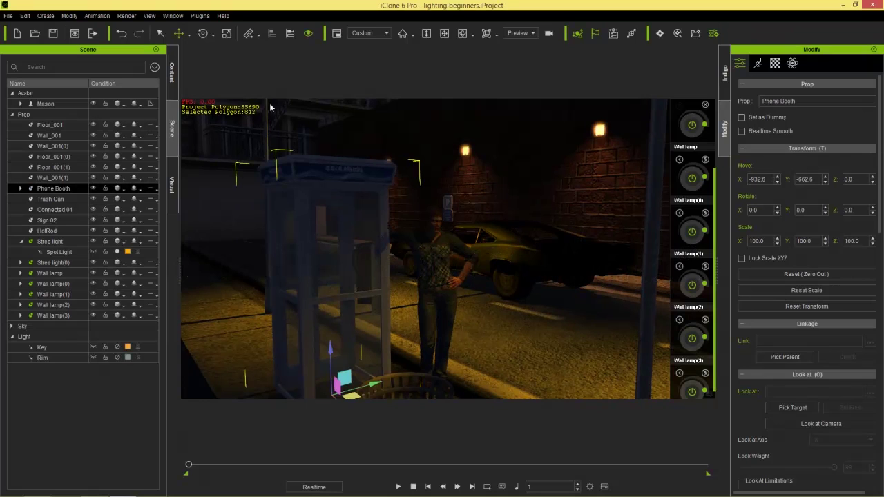
click(46, 16)
mouse_move(67, 101)
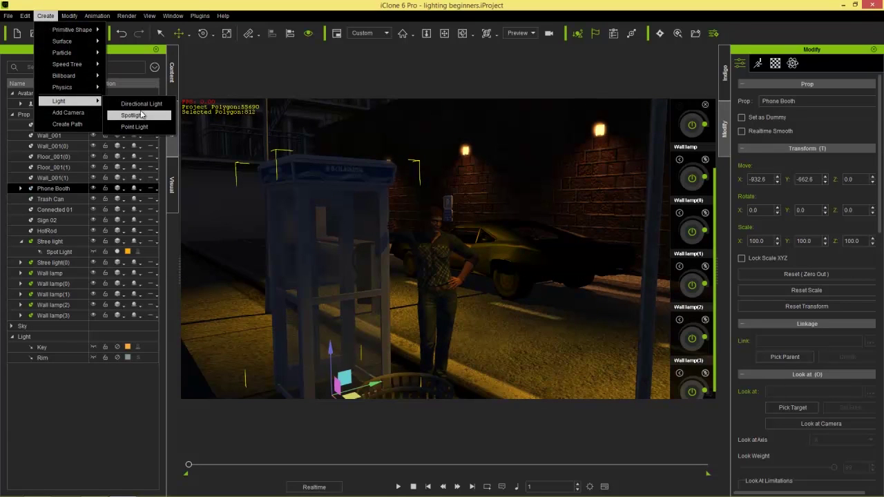
click(132, 115)
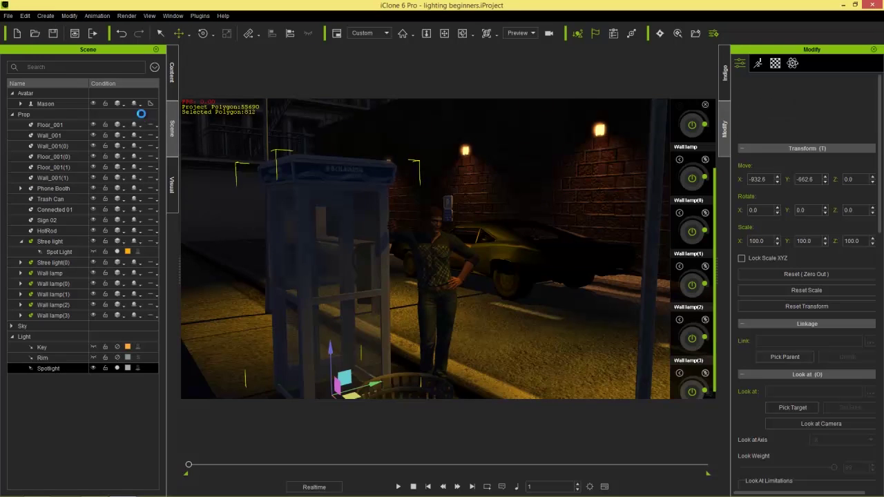
Step: Align the spotlight to the phone booth's center on the X, Y and Z axes
right_drag(490, 326, 486, 302)
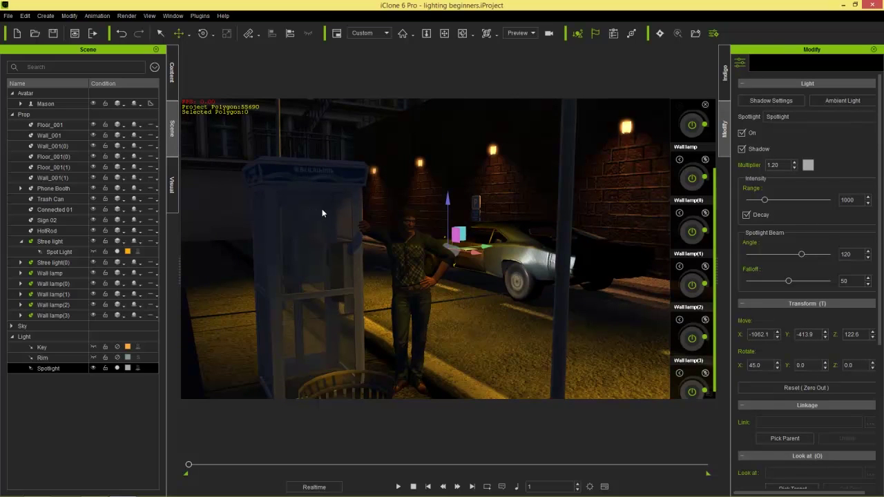
click(291, 34)
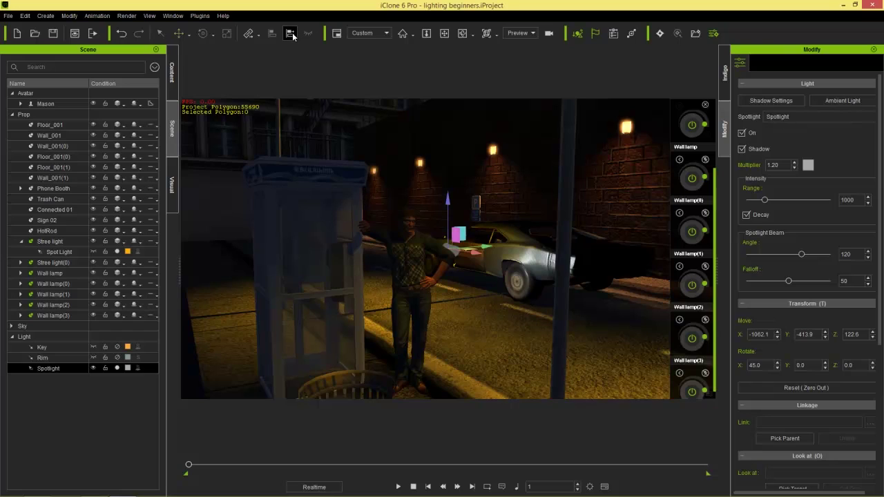
click(315, 178)
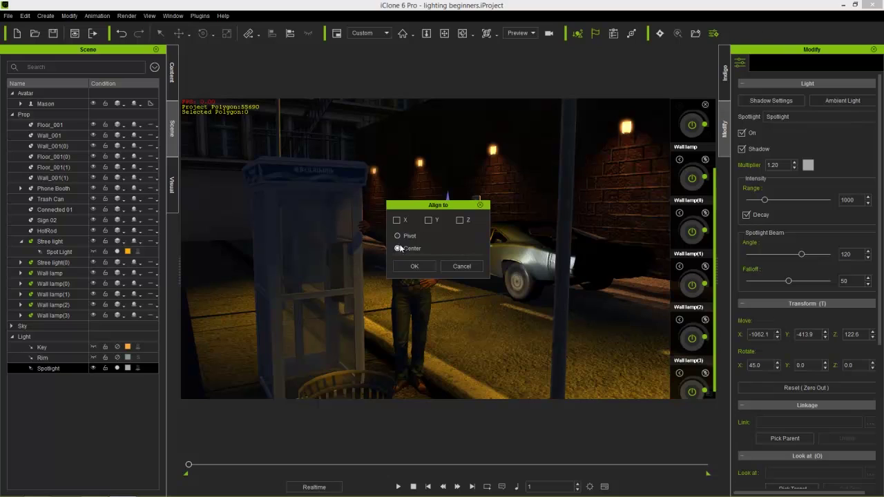
click(397, 220)
click(429, 221)
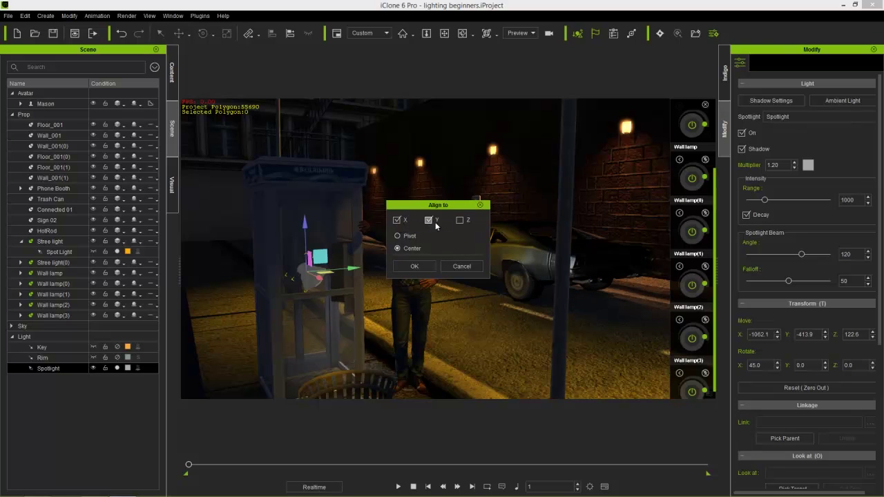
click(461, 223)
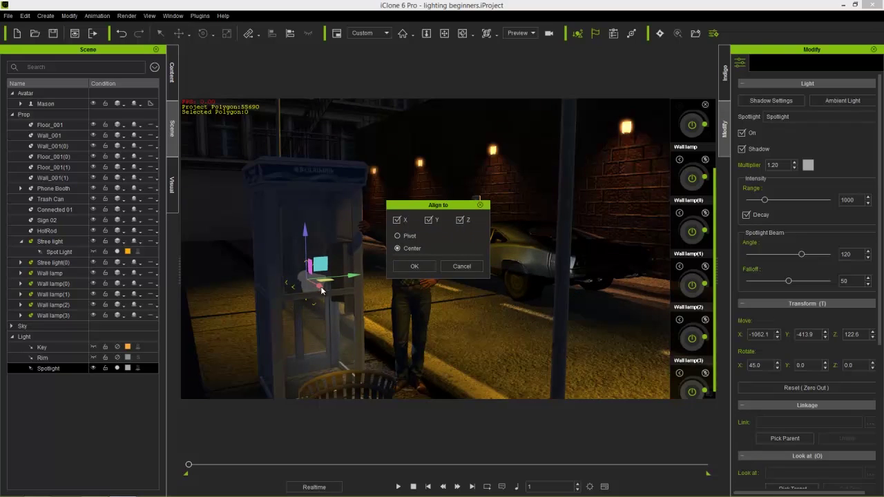
click(416, 266)
Step: Set the spotlight's X rotation to 0 and raise it to the phone booth's roof, at a Z position of about 226.2
right_drag(250, 339, 205, 343)
right_drag(333, 358, 369, 304)
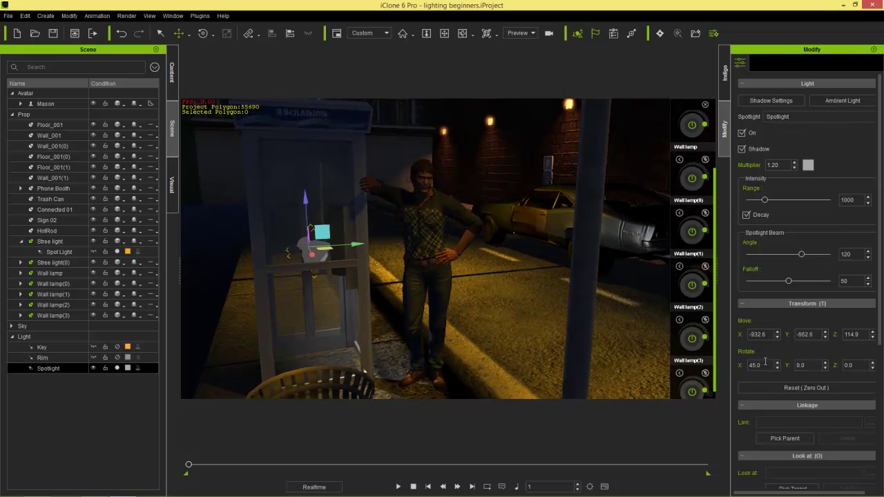
right_drag(451, 319, 409, 306)
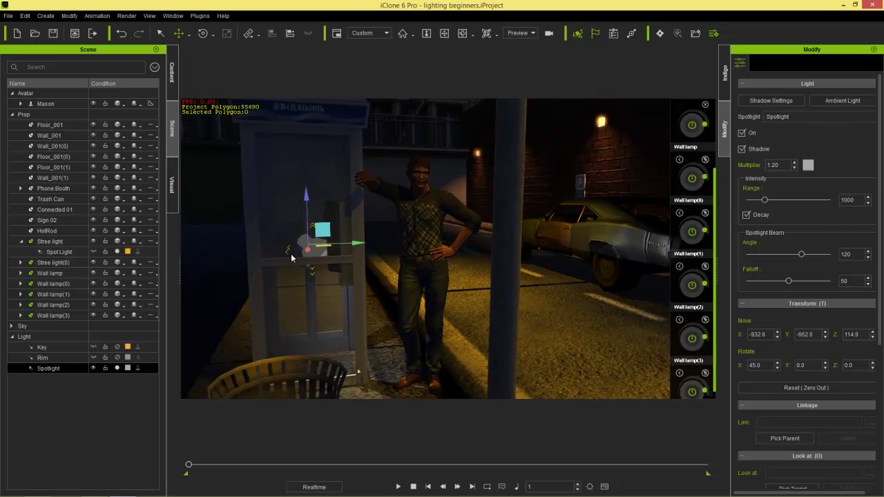
right_drag(329, 319, 311, 257)
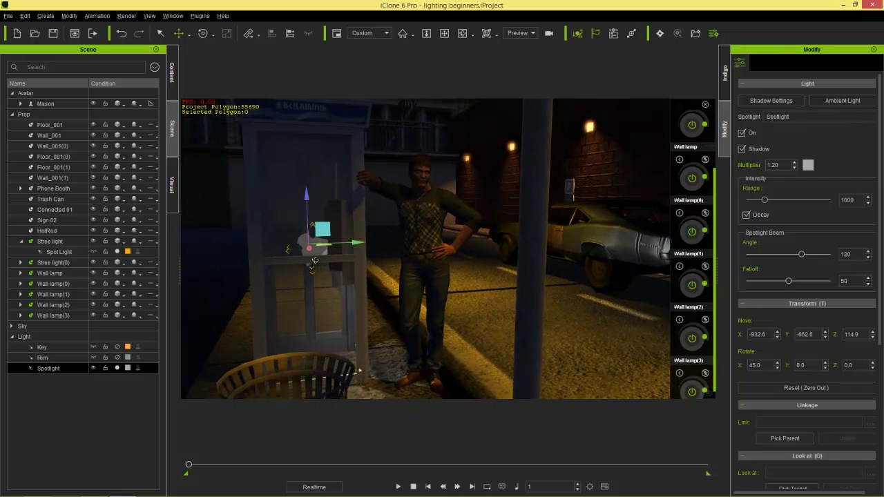
double_click(764, 364)
text(0)
key(Return)
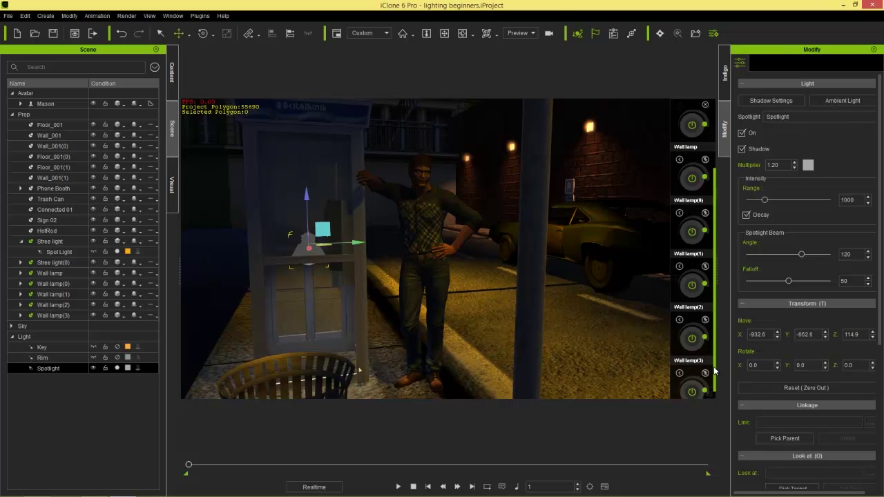
right_drag(372, 292, 368, 235)
drag(359, 220, 376, 79)
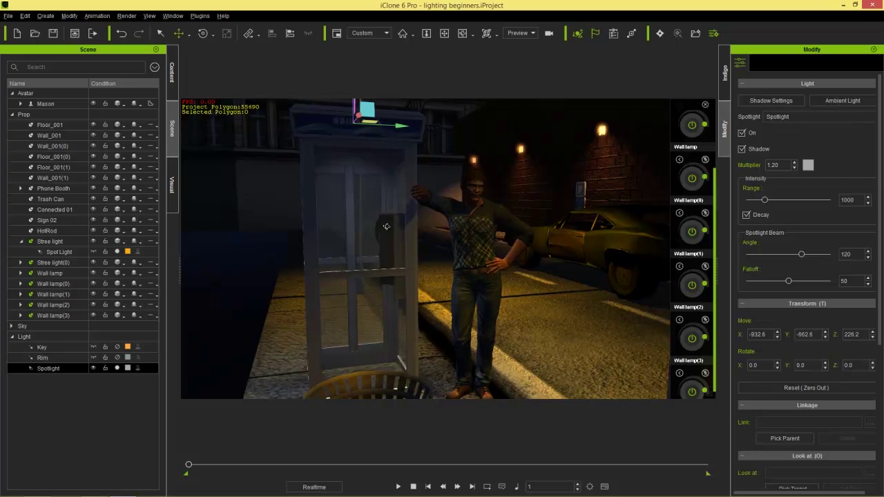
Step: Widen the phone booth spotlight's beam angle to 139 and set its multiplier to 2
right_drag(385, 226, 427, 254)
scroll(459, 290, up, 3)
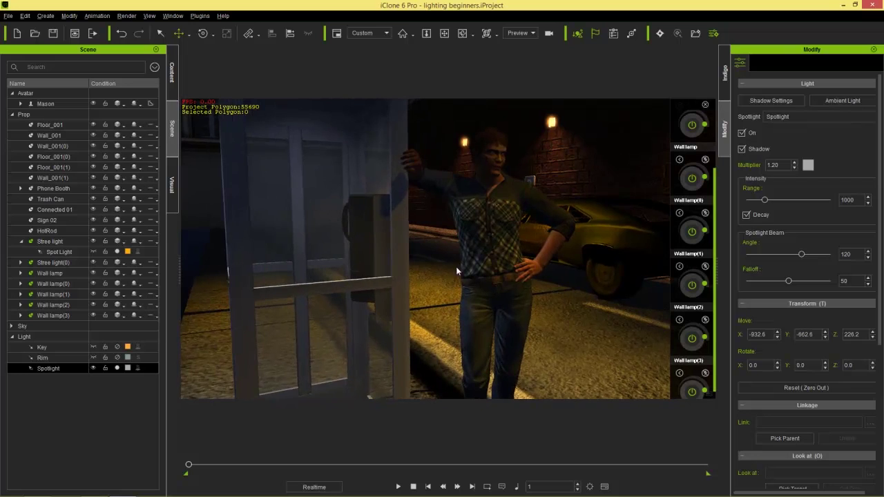
right_drag(463, 219, 452, 272)
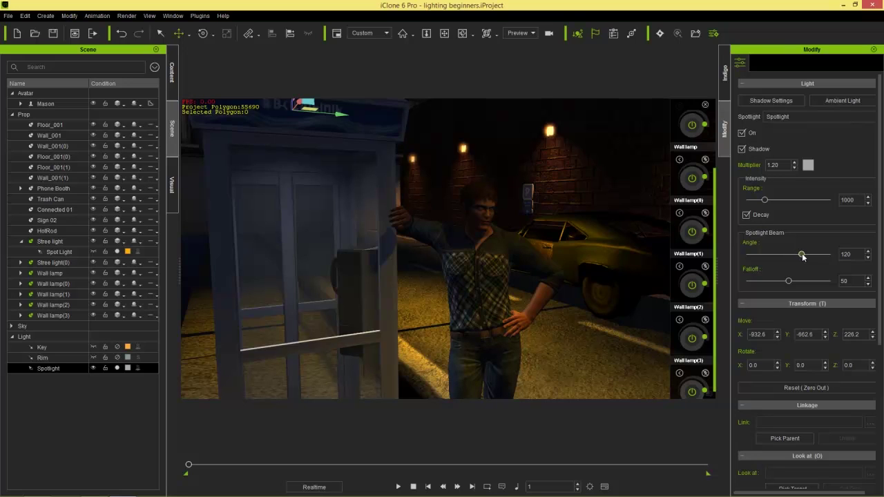
drag(801, 255, 813, 272)
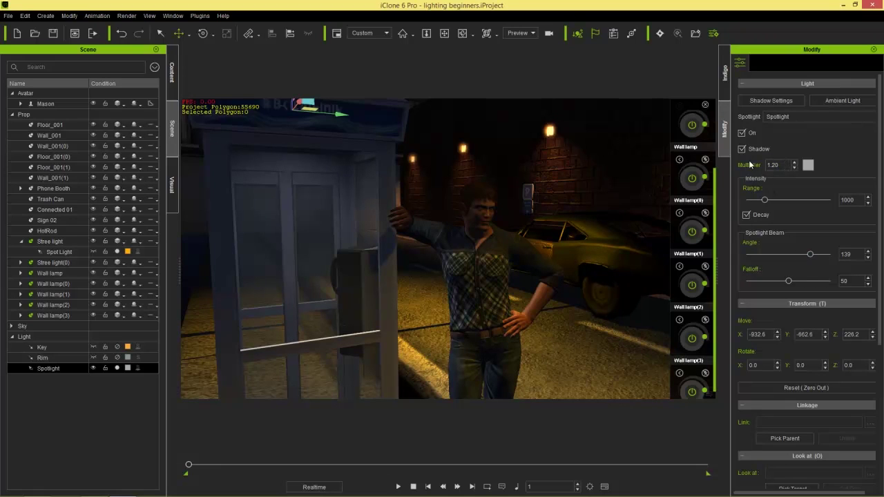
drag(785, 164, 756, 166)
text(2)
key(Return)
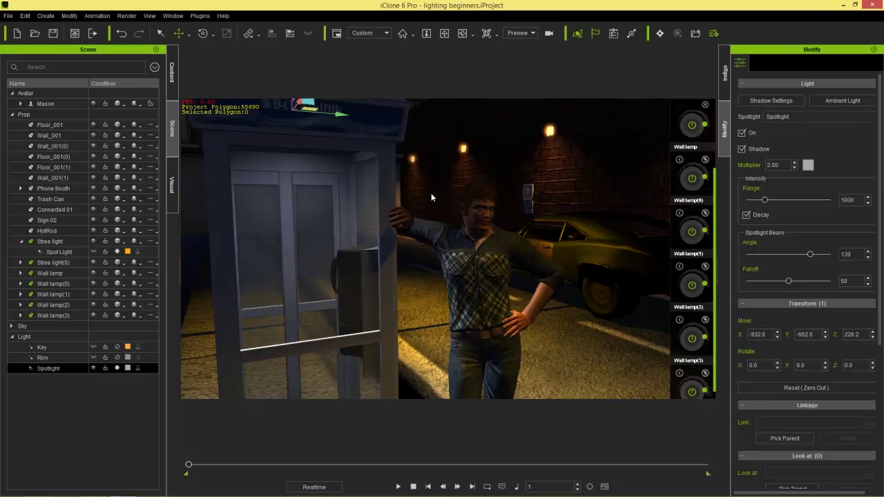
Step: Add a directional light and rotate it to about X 76.9, Y 43.4, Z 86.3 to try its effect on the scene
scroll(427, 174, down, 3)
click(477, 259)
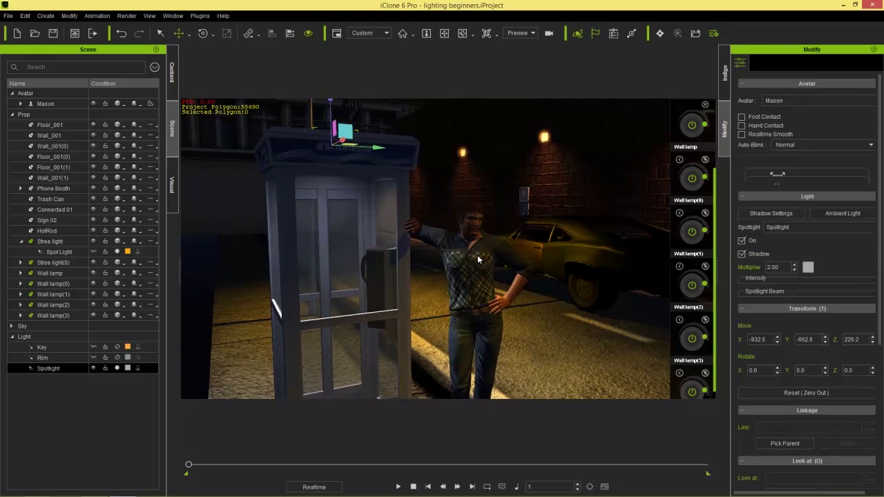
right_drag(511, 324, 483, 228)
right_drag(513, 294, 496, 277)
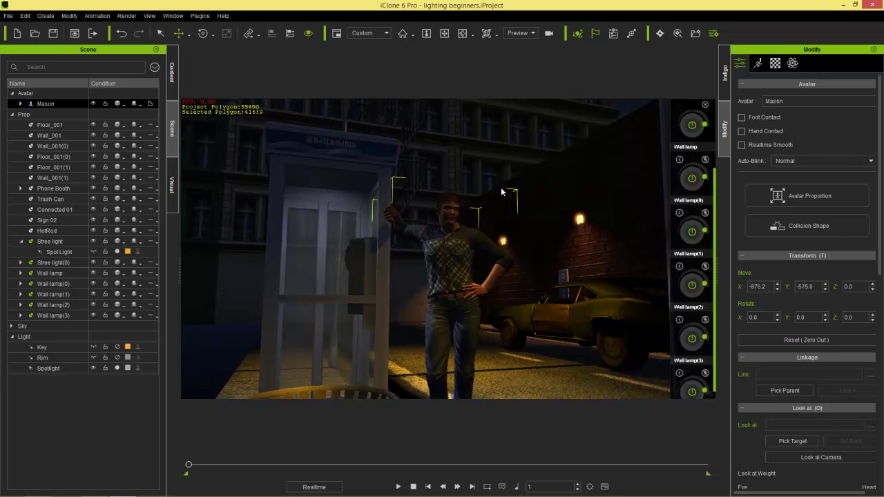
right_drag(460, 285, 459, 301)
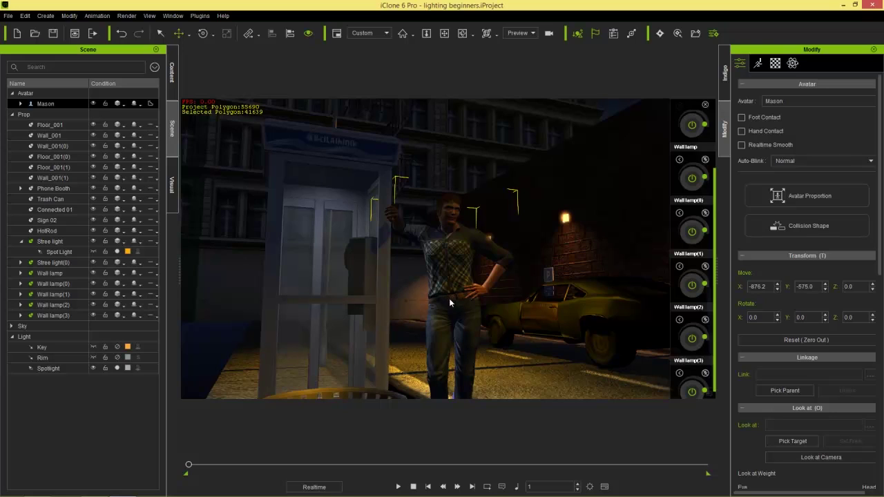
click(46, 15)
mouse_move(85, 103)
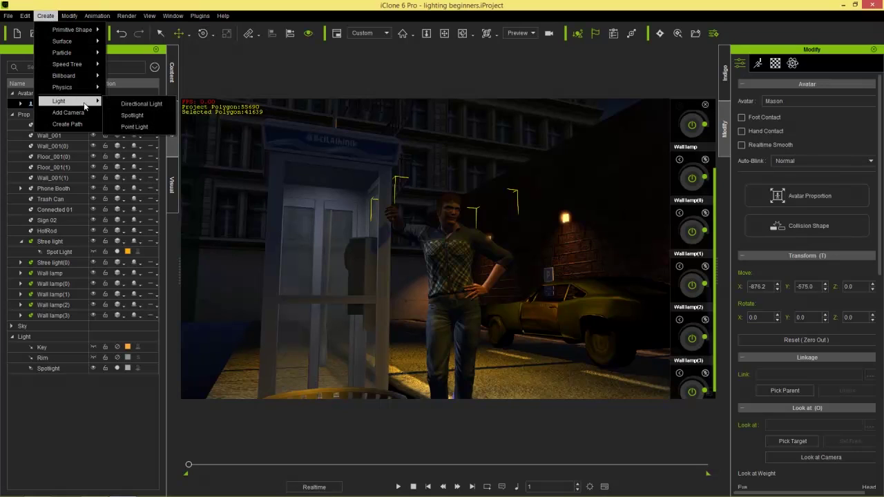
click(137, 103)
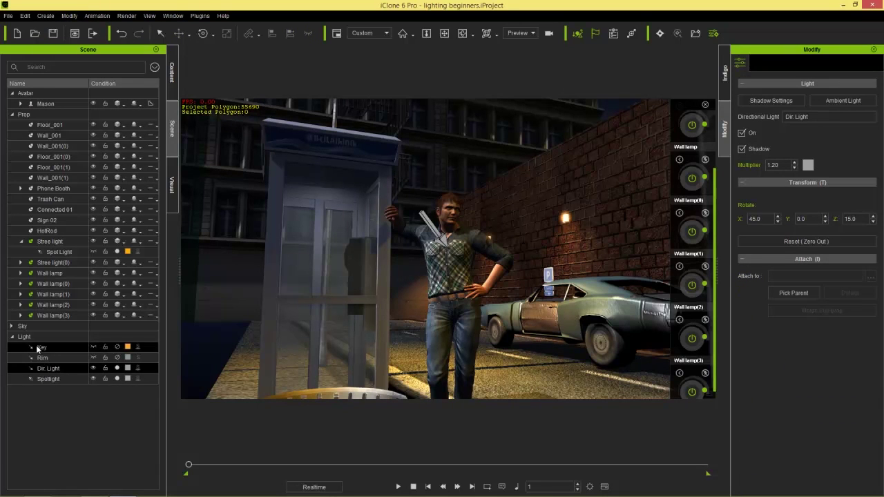
key(/)
drag(452, 224, 483, 244)
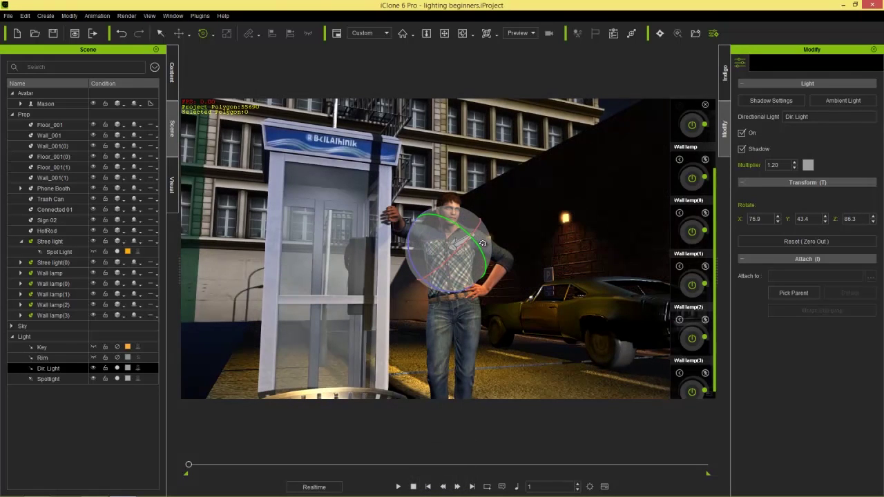
key(q)
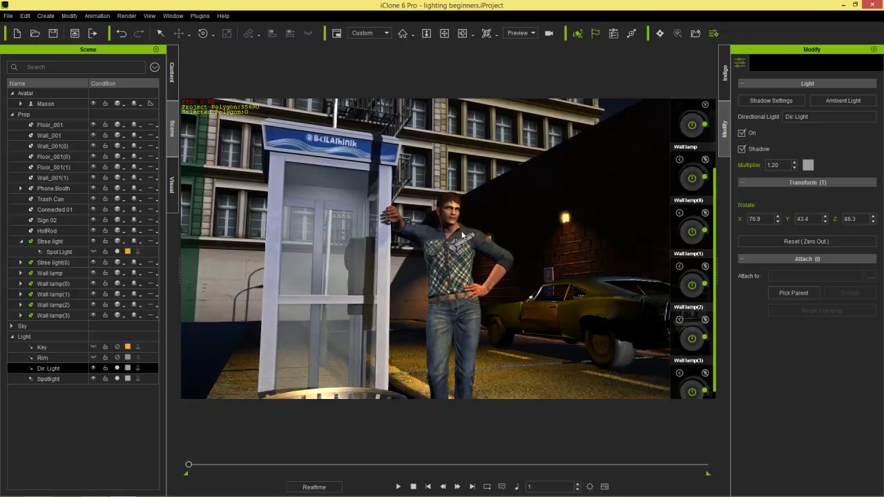
Step: Delete the trial directional light from the scene
click(54, 369)
key(Delete)
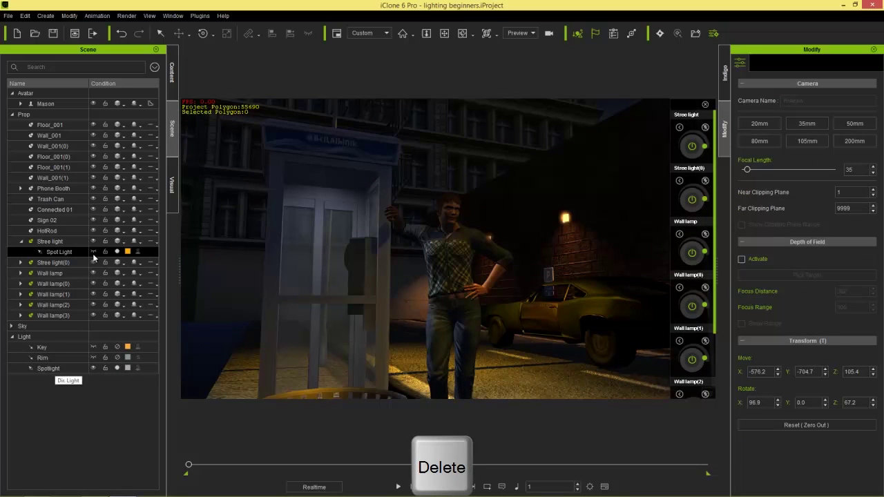
Step: Create a new point light in the scene
click(45, 16)
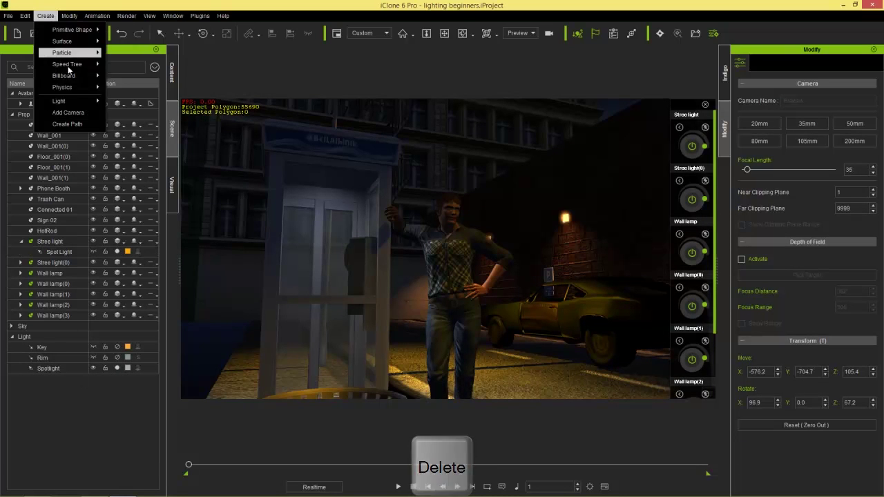
mouse_move(81, 105)
click(134, 126)
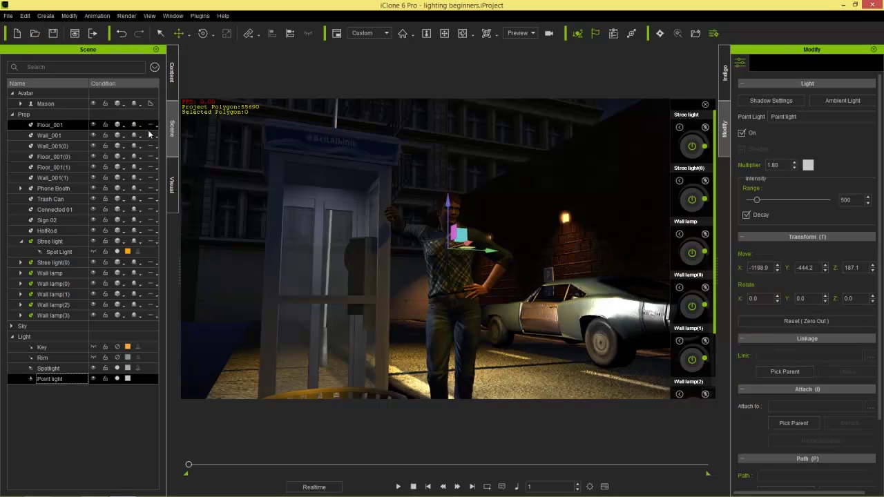
Step: Move the point light to the distant building behind the wall, at about X -2960.2, Y 420.2, Z 927.4
alt+right_drag(384, 237, 366, 225)
alt+drag(365, 226, 367, 232)
right_drag(366, 233, 407, 284)
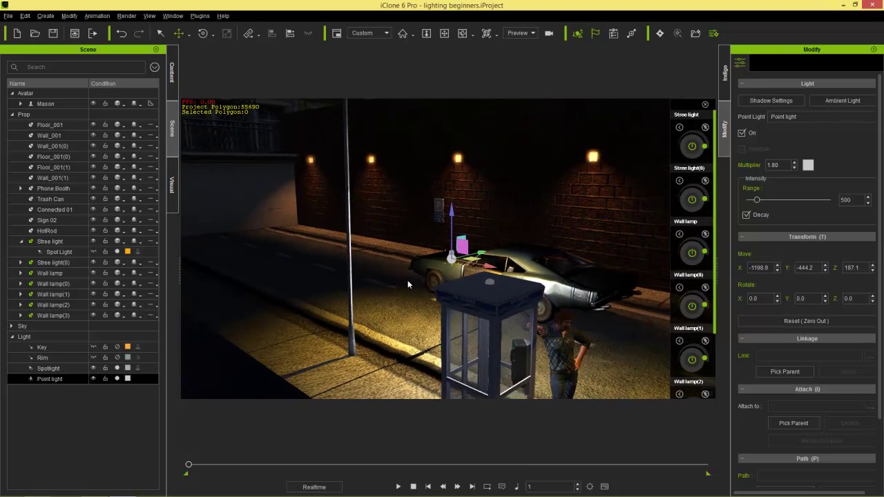
drag(461, 261, 312, 202)
right_drag(312, 203, 293, 158)
drag(302, 149, 279, 24)
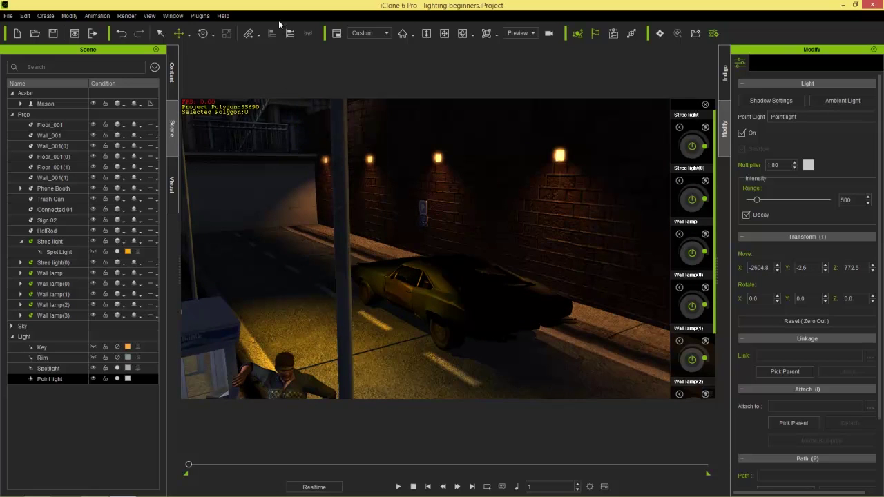
right_drag(302, 196, 328, 199)
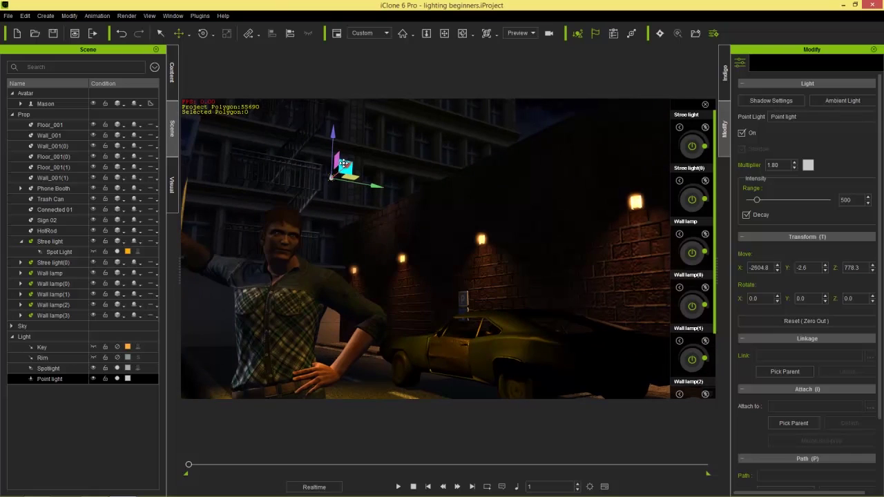
drag(343, 164, 396, 169)
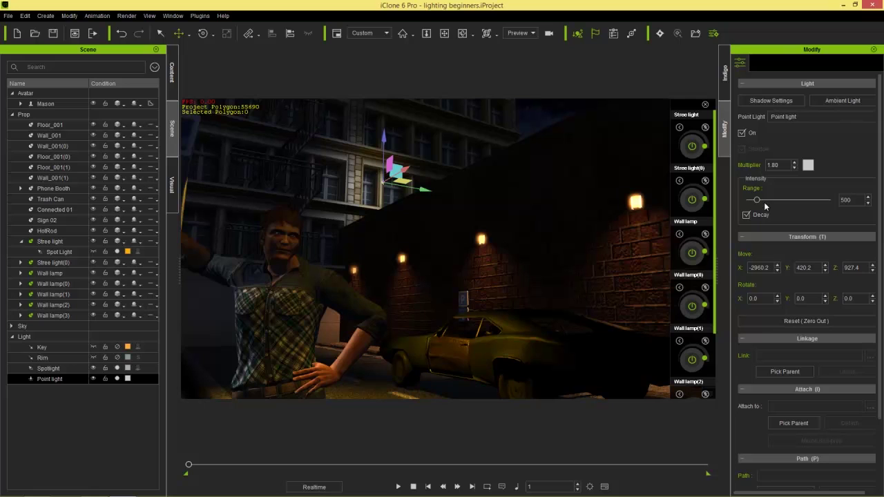
Step: Increase the point light's range to 782 and shift it along the building to about Y 536.0, Z 988.9
mouse_move(760, 204)
mouse_down()
mouse_move(785, 210)
mouse_move(764, 216)
mouse_up()
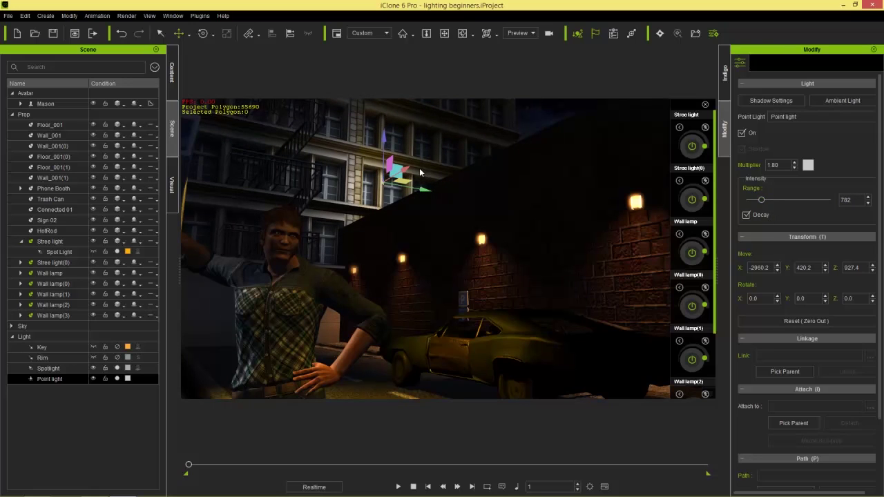
drag(399, 163, 413, 161)
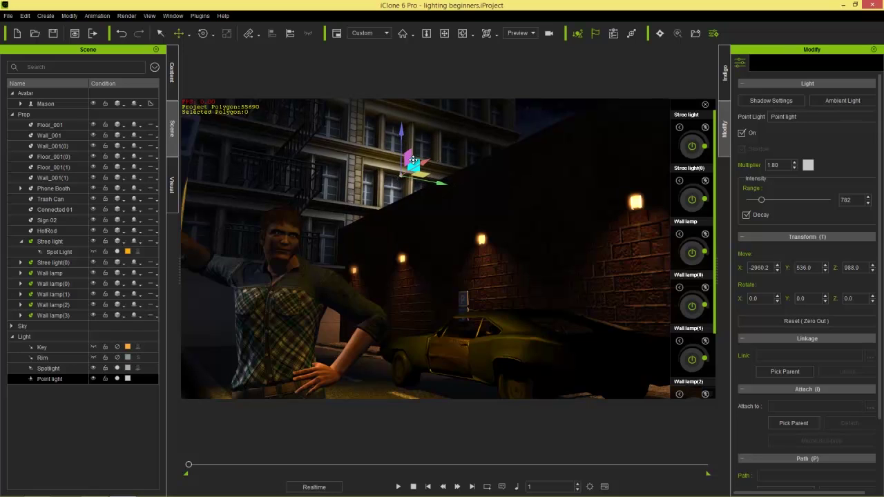
Step: Hide the point light's marker in the viewport
click(285, 335)
right_drag(290, 337, 313, 288)
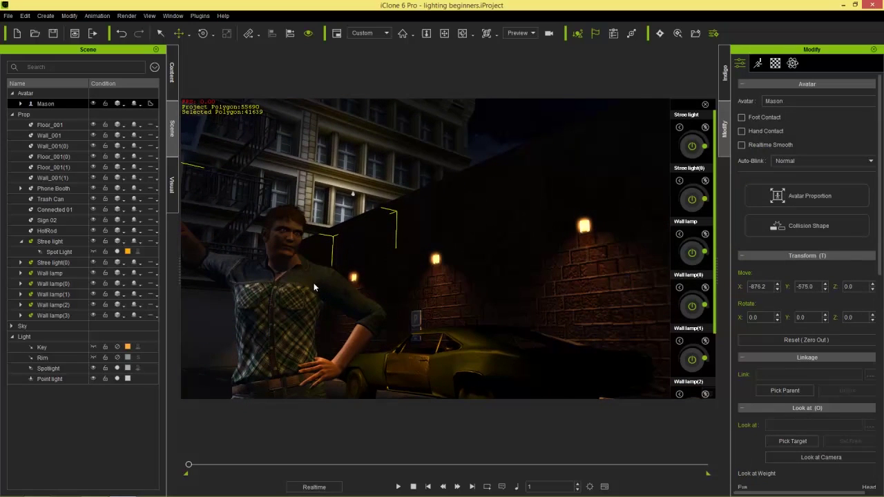
click(94, 385)
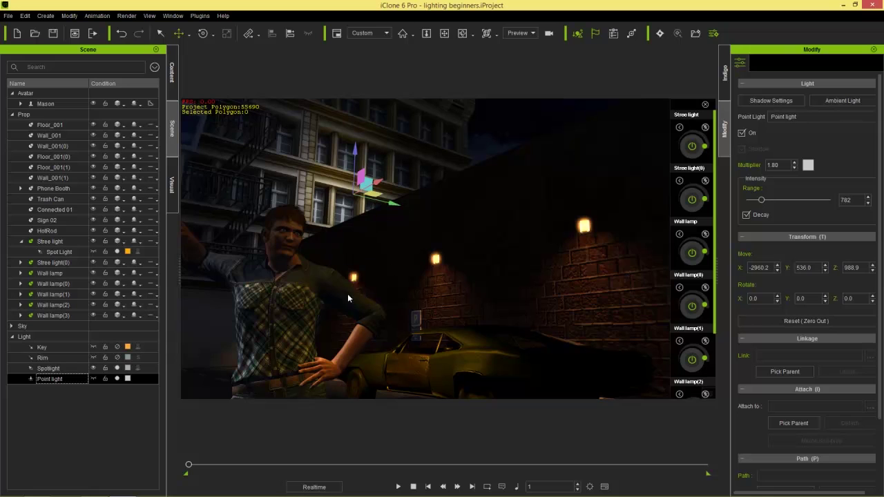
middle_drag(330, 317, 310, 300)
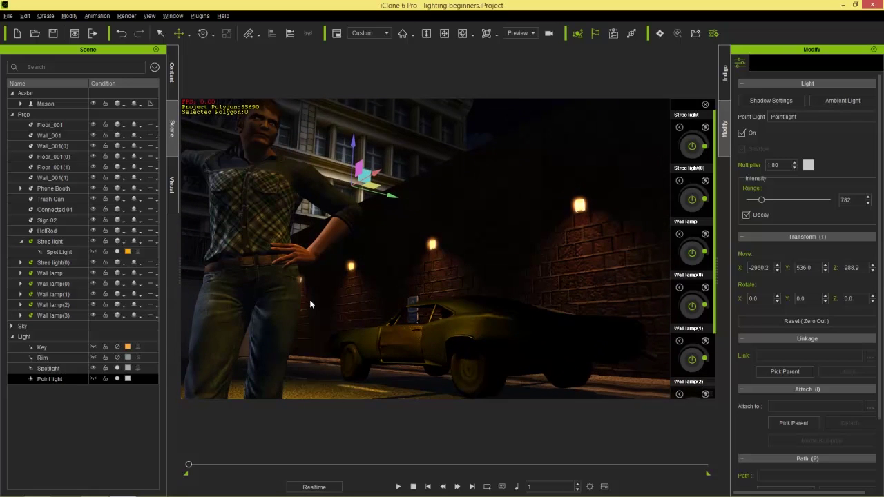
click(270, 252)
scroll(310, 188, down, 4)
middle_drag(345, 173, 375, 275)
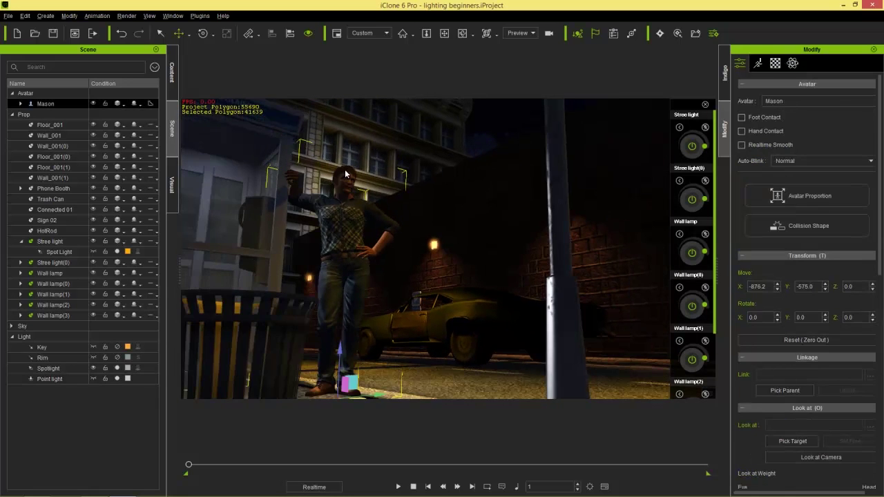
right_drag(373, 274, 358, 253)
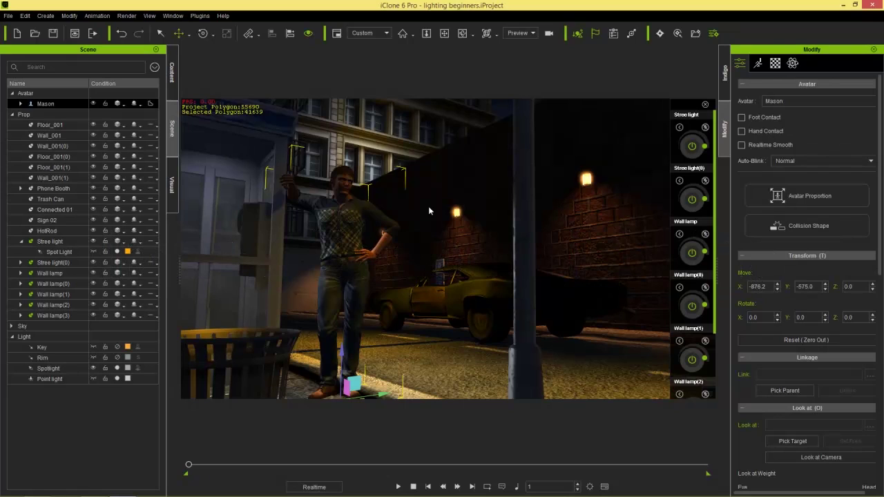
Step: Turn on image-based lighting in the scene's visual settings
click(172, 184)
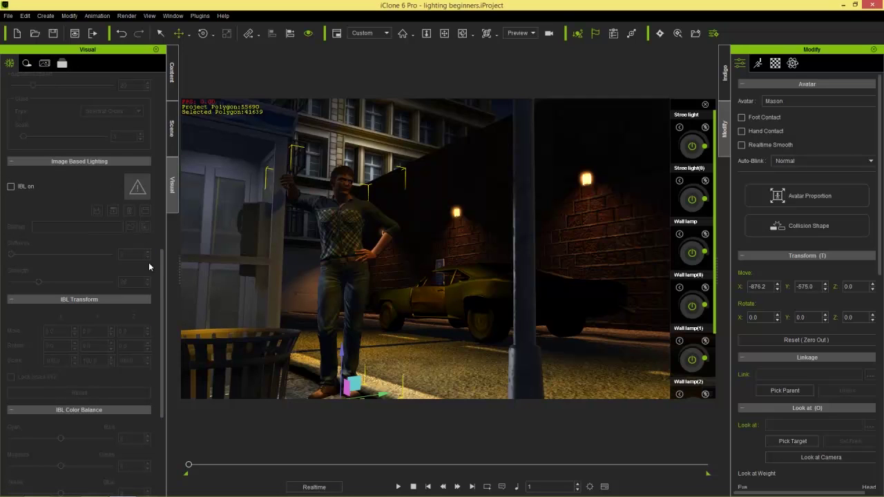
drag(160, 270, 172, 252)
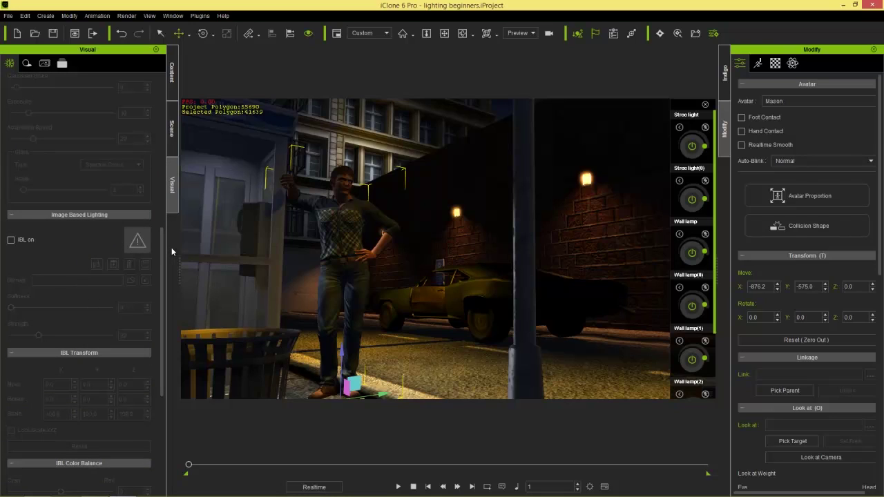
click(11, 242)
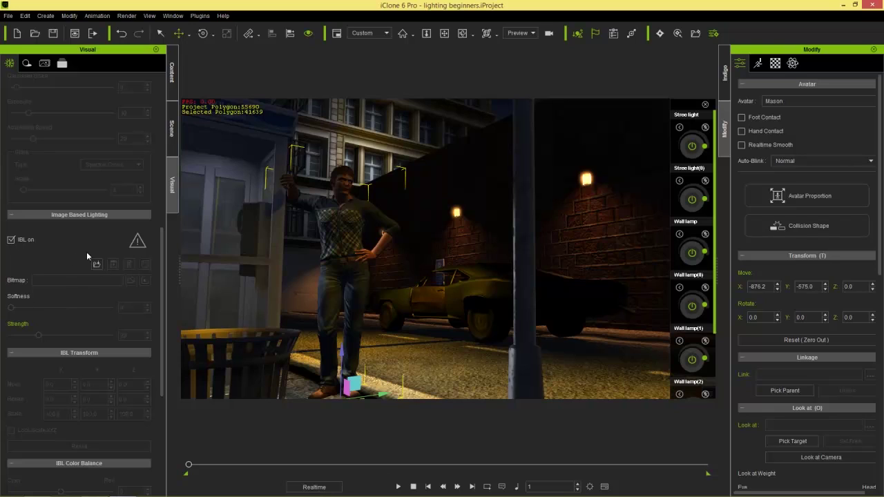
Step: Preview the IBL01 image in the IBL Maps folder and load it as the image-based lighting map
click(140, 246)
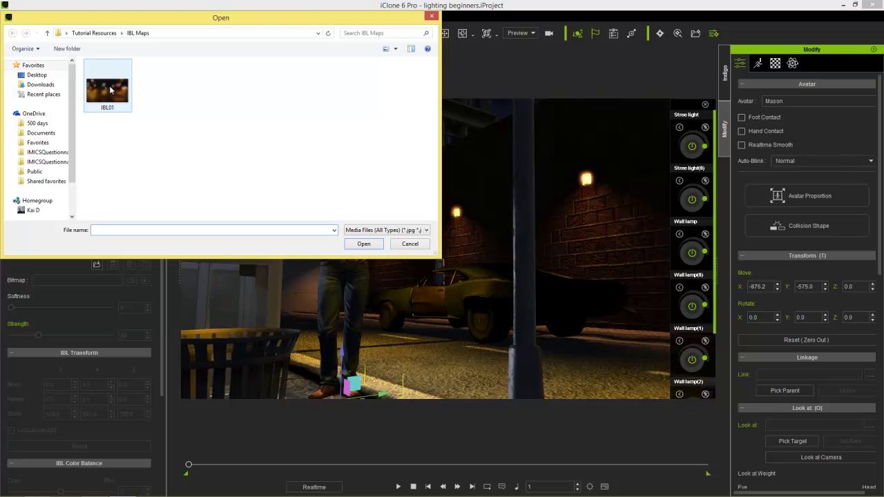
click(110, 90)
right_click(110, 88)
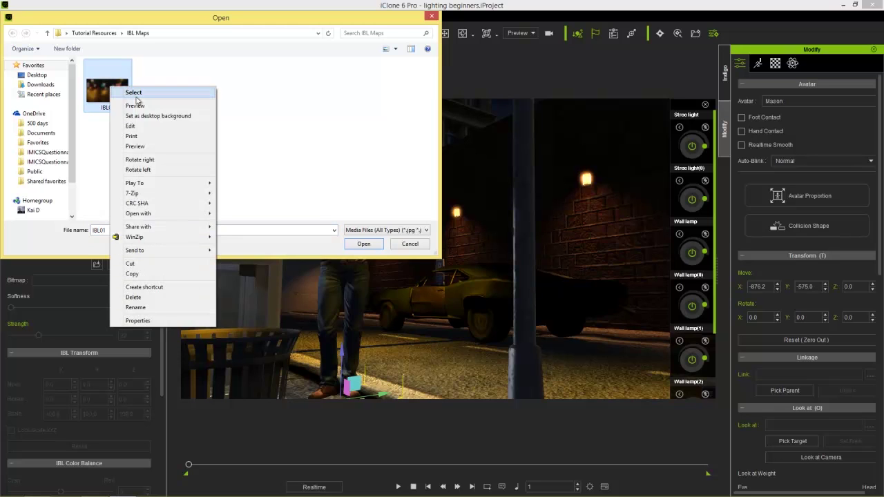
click(148, 107)
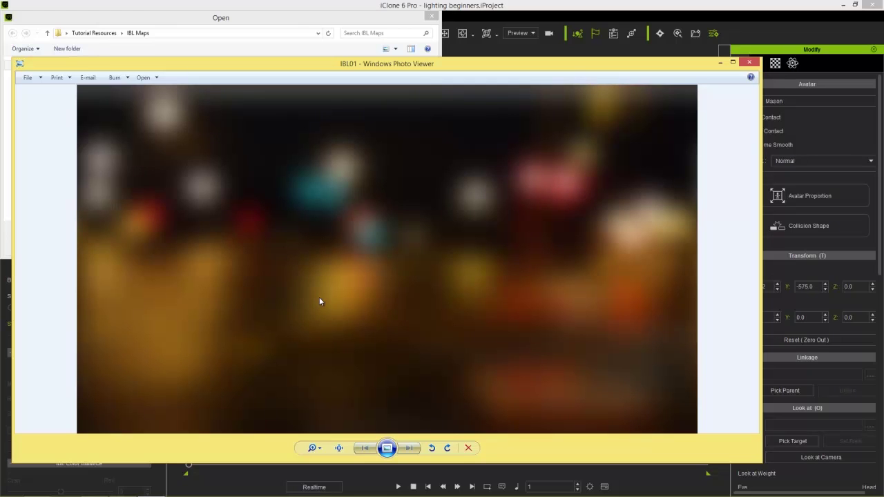
click(750, 63)
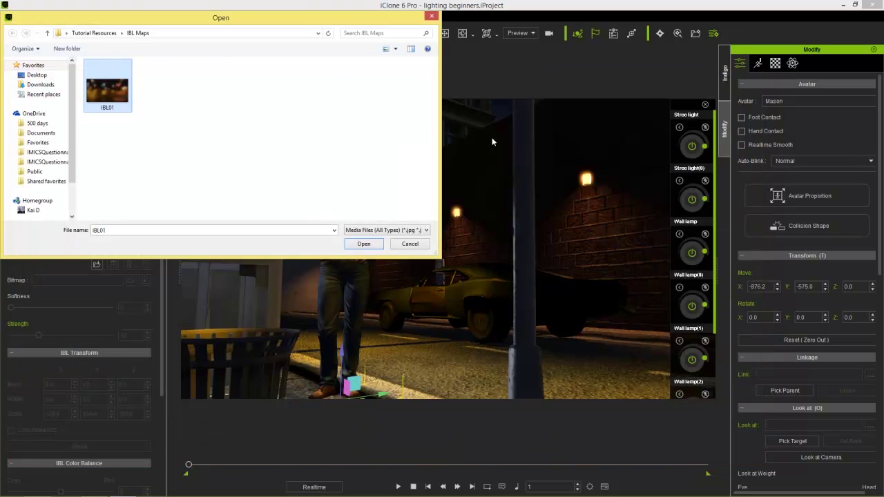
click(364, 245)
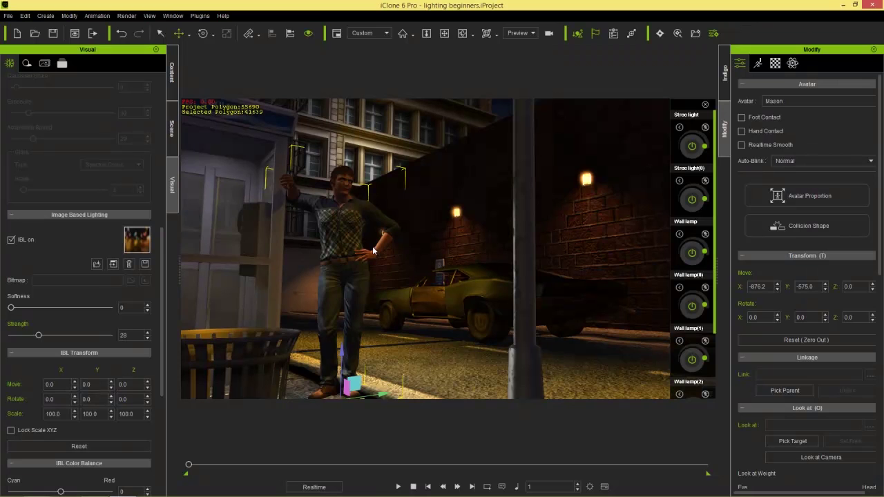
Step: Set the image-based lighting's softness to 17 and its strength to 9
scroll(371, 312, up, 5)
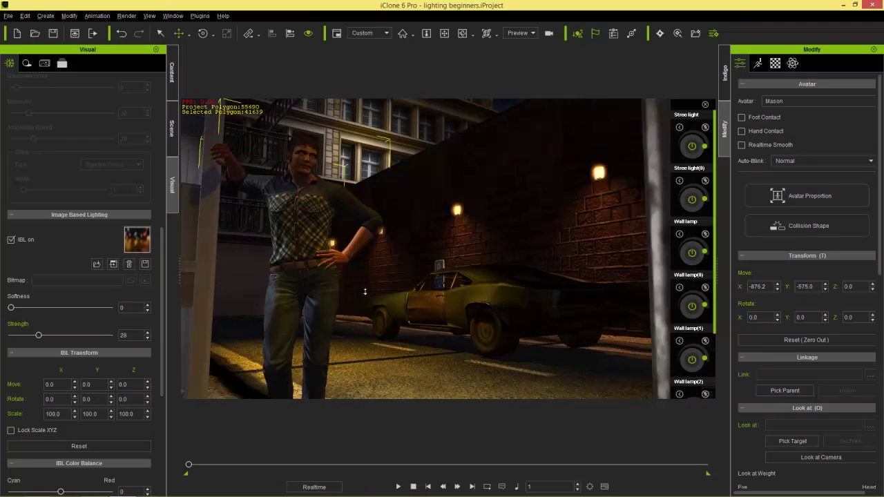
scroll(377, 296, up, 3)
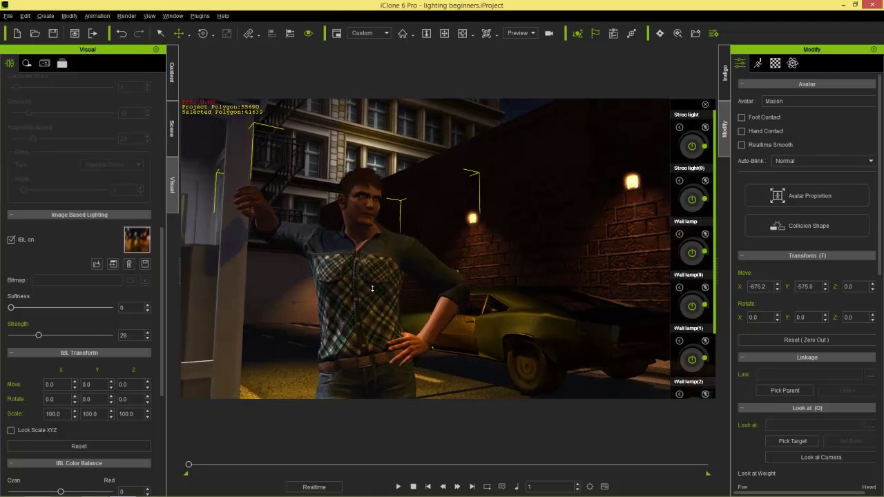
middle_drag(333, 277, 358, 280)
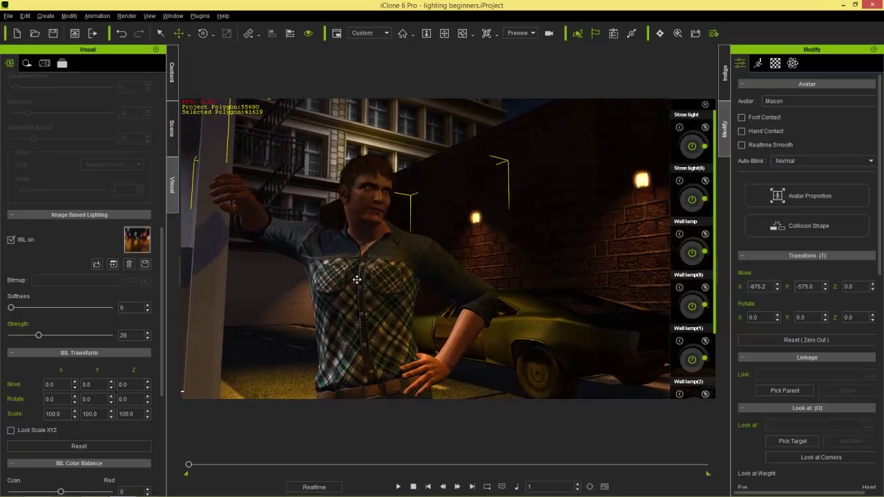
drag(38, 337, 68, 337)
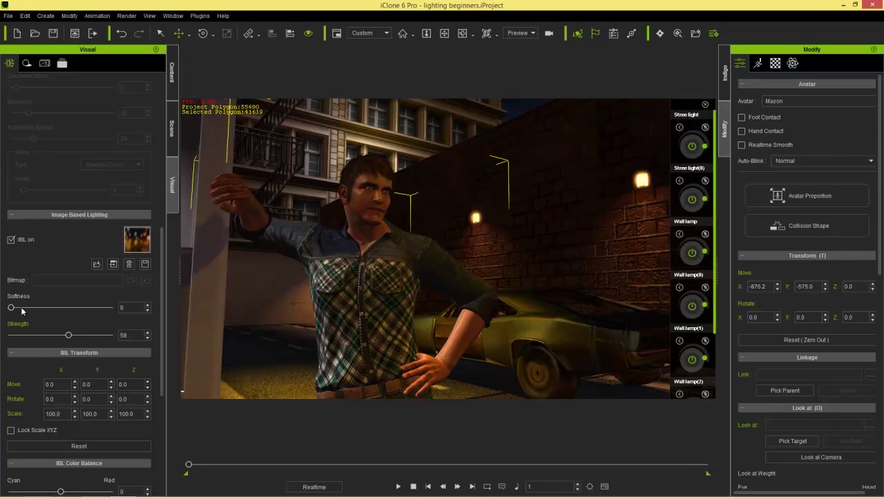
drag(11, 308, 24, 311)
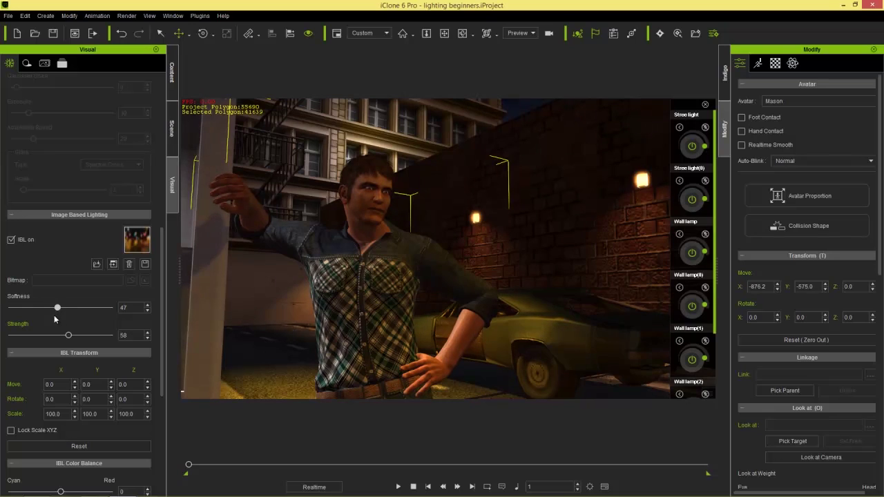
mouse_move(36, 318)
mouse_down()
mouse_move(10, 327)
mouse_move(28, 315)
mouse_up()
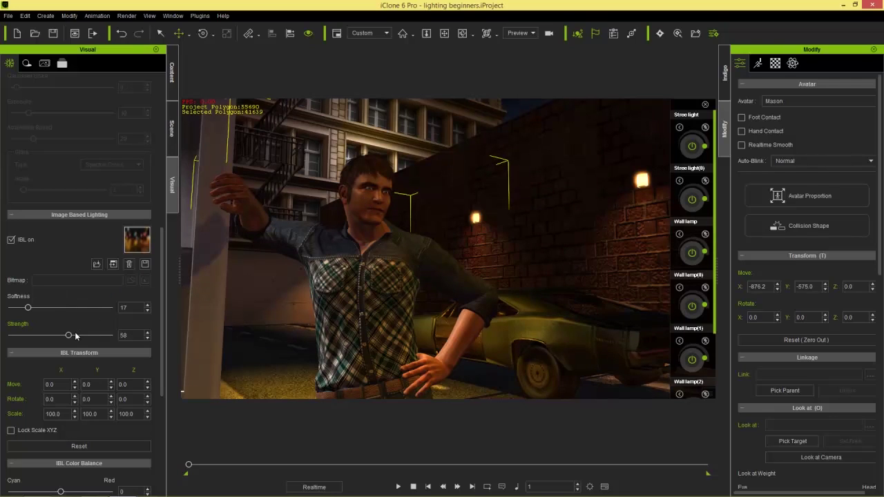
drag(69, 336, 21, 348)
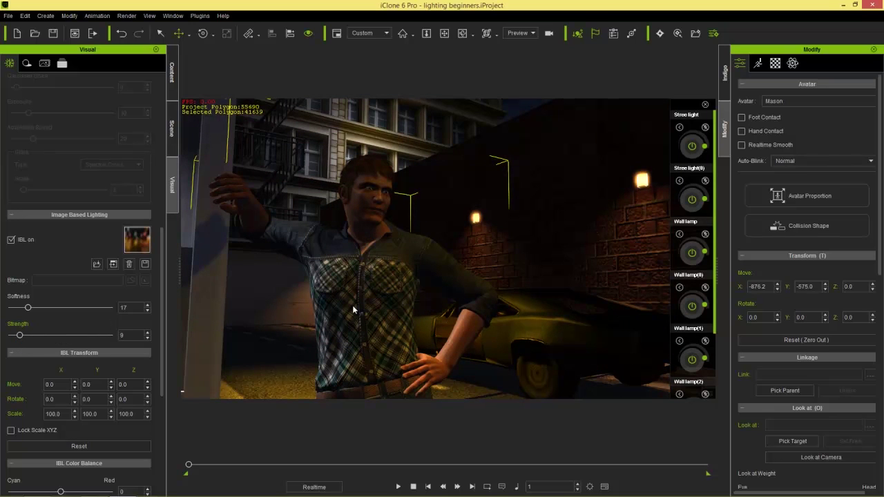
Step: Lower the phone booth's spotlight to Z 219.5
drag(348, 258, 347, 275)
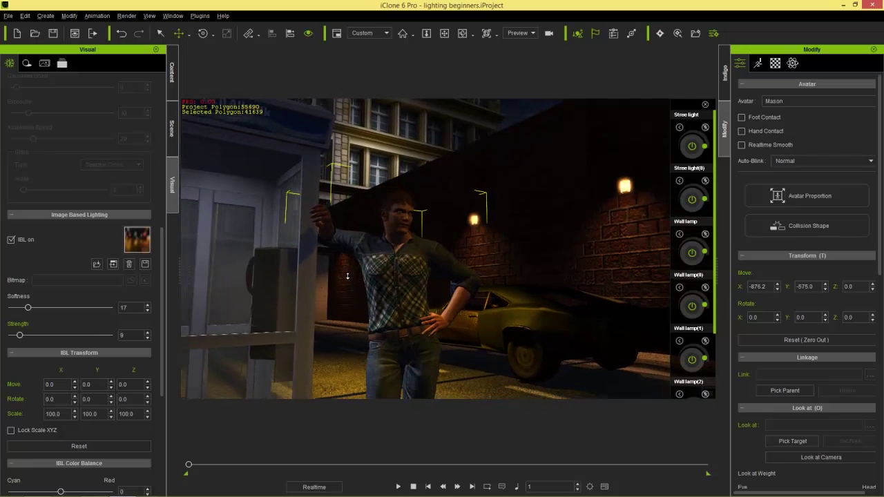
middle_drag(347, 276, 370, 297)
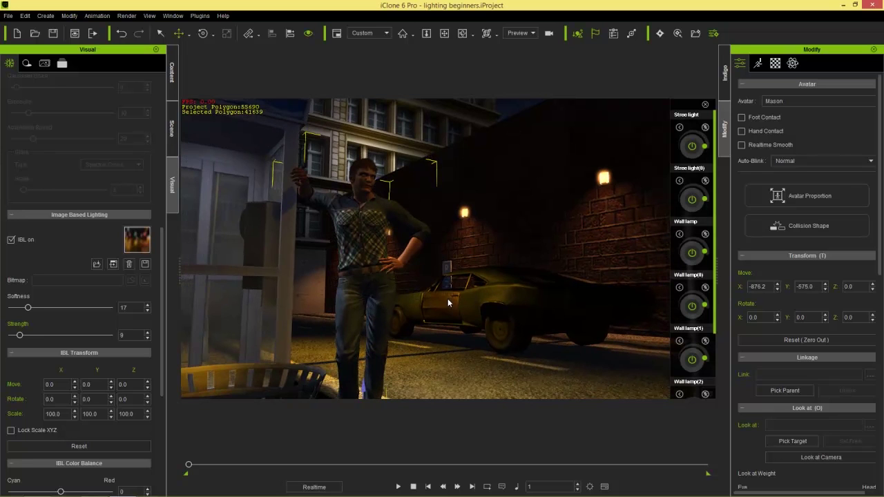
middle_drag(445, 268, 331, 240)
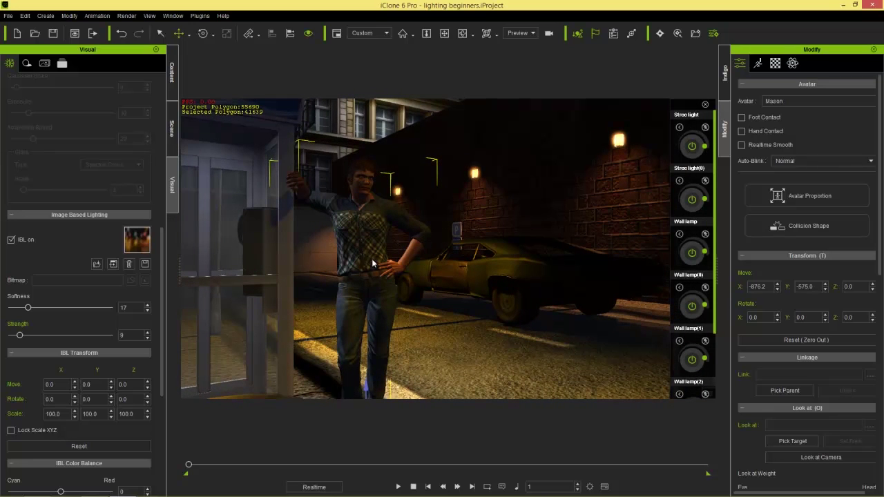
middle_drag(373, 265, 357, 268)
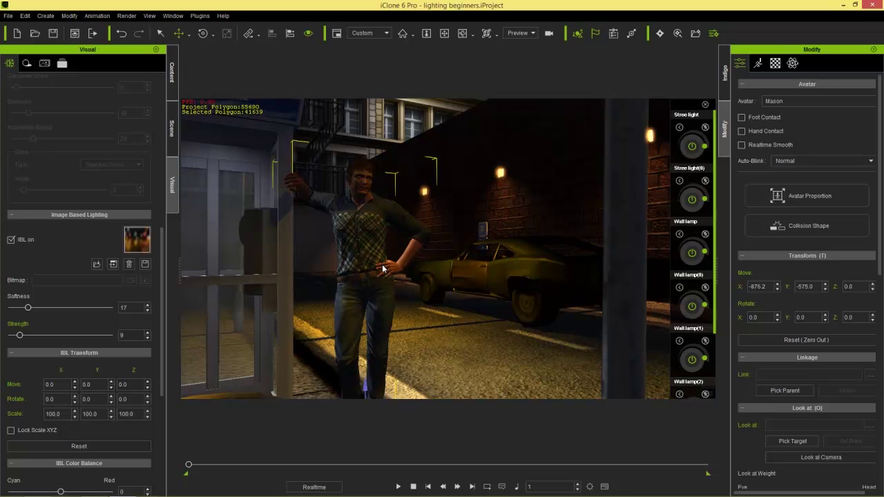
scroll(304, 262, up, 3)
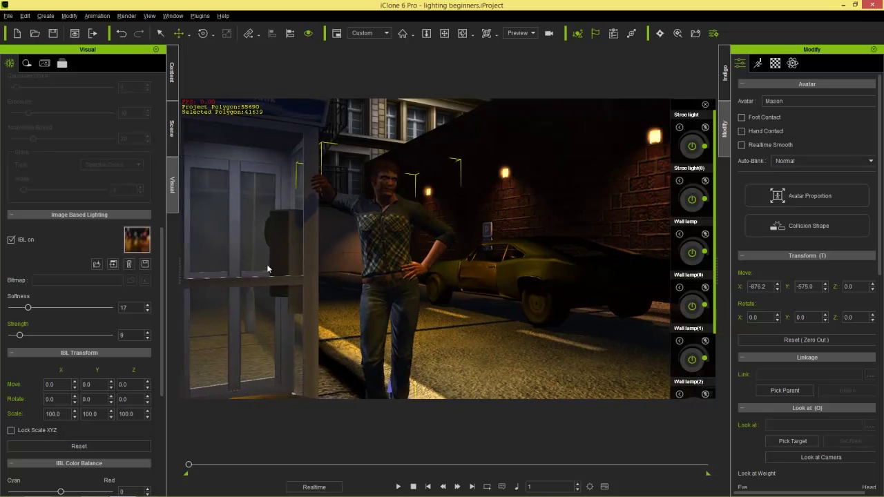
click(172, 127)
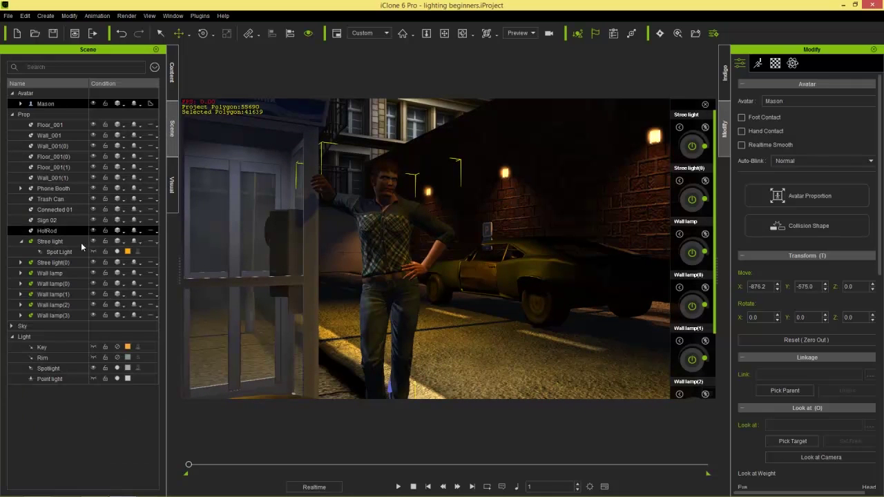
click(55, 380)
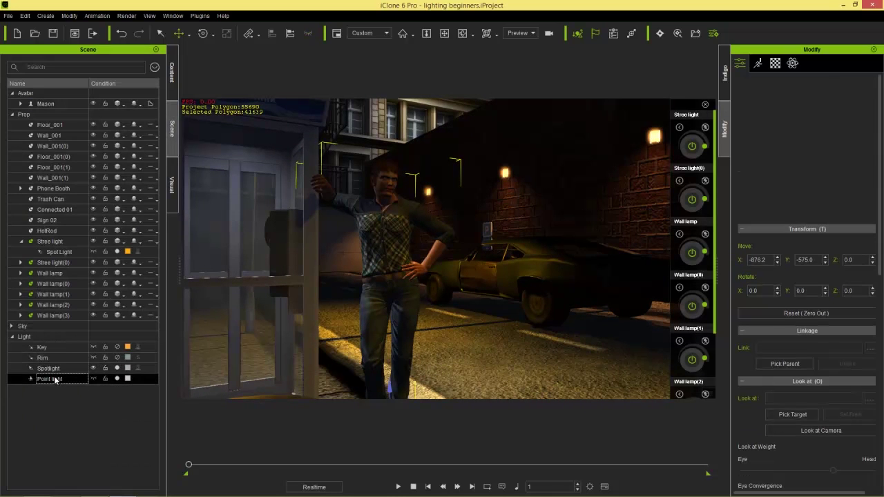
click(48, 368)
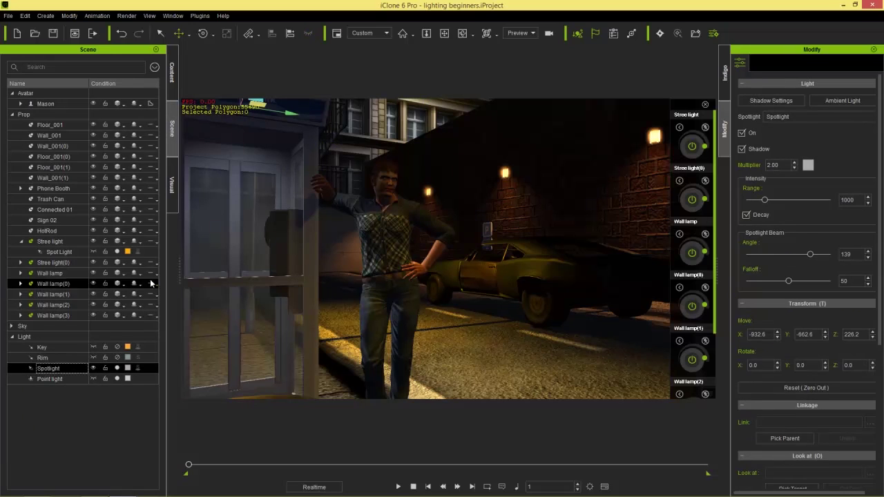
alt+drag(219, 261, 242, 261)
alt+right_drag(242, 261, 265, 230)
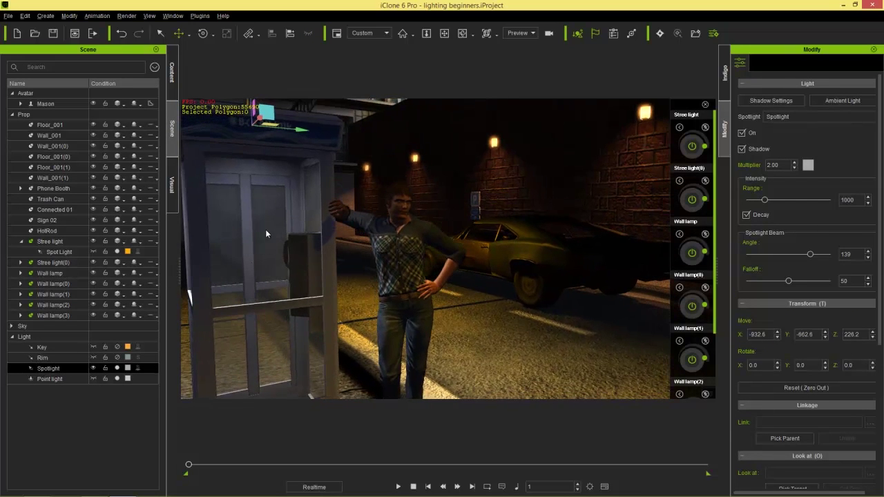
alt+drag(265, 229, 332, 300)
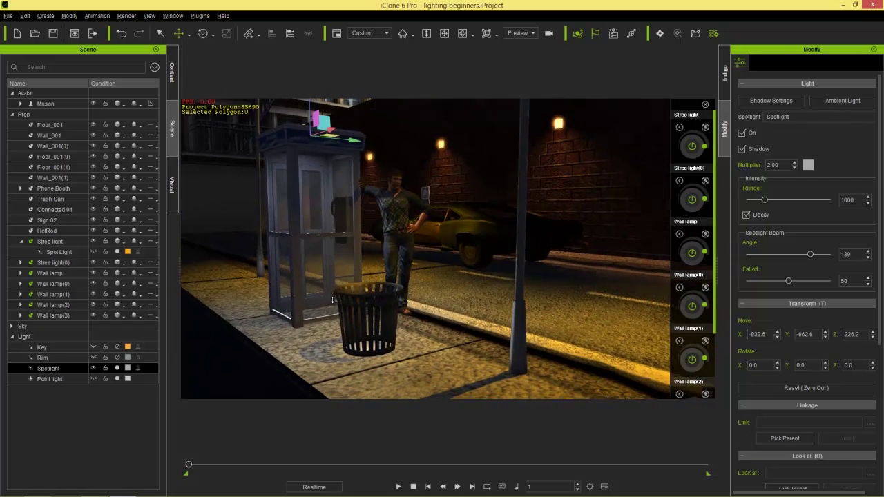
scroll(331, 295, down, 2)
alt+right_drag(329, 255, 365, 309)
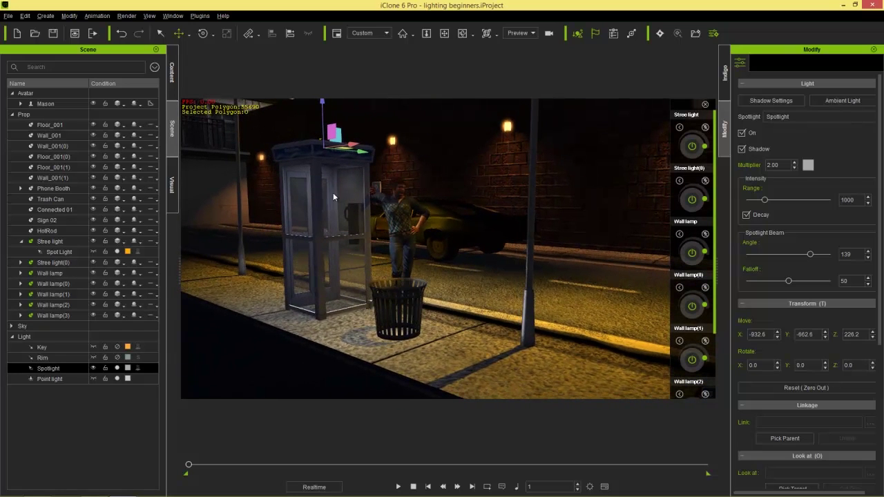
drag(325, 103, 324, 109)
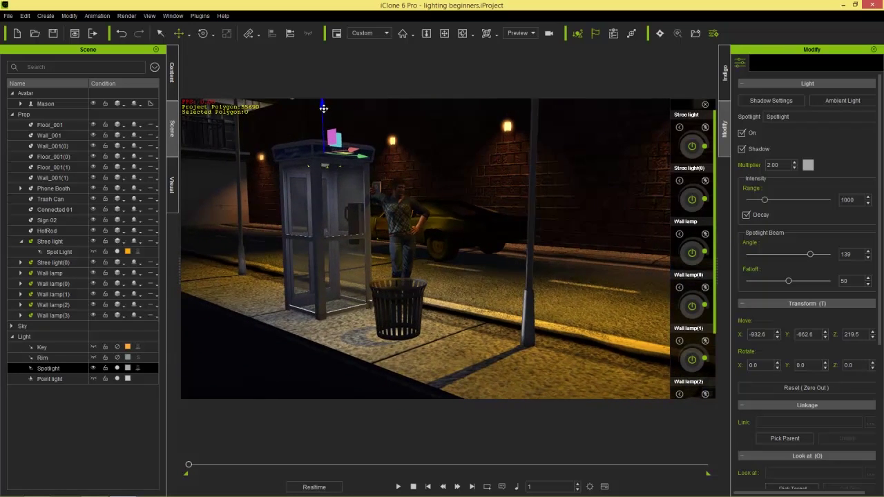
Step: Rotate the phone booth's spotlight to 8.0 degrees about the Y axis
key(e)
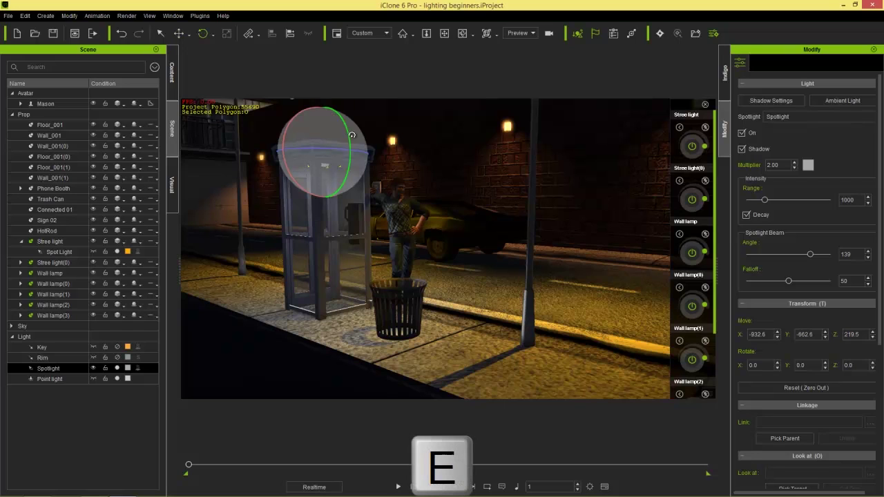
drag(348, 136, 347, 132)
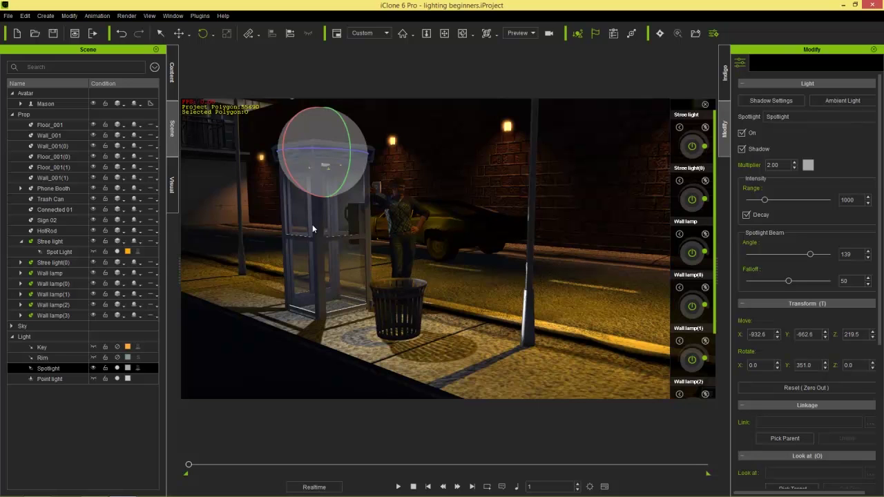
alt+drag(345, 313, 304, 207)
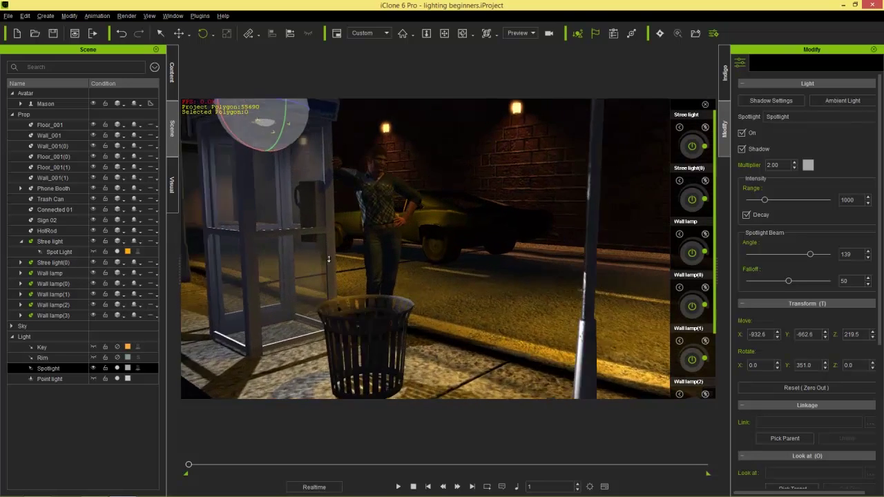
alt+right_drag(295, 201, 387, 288)
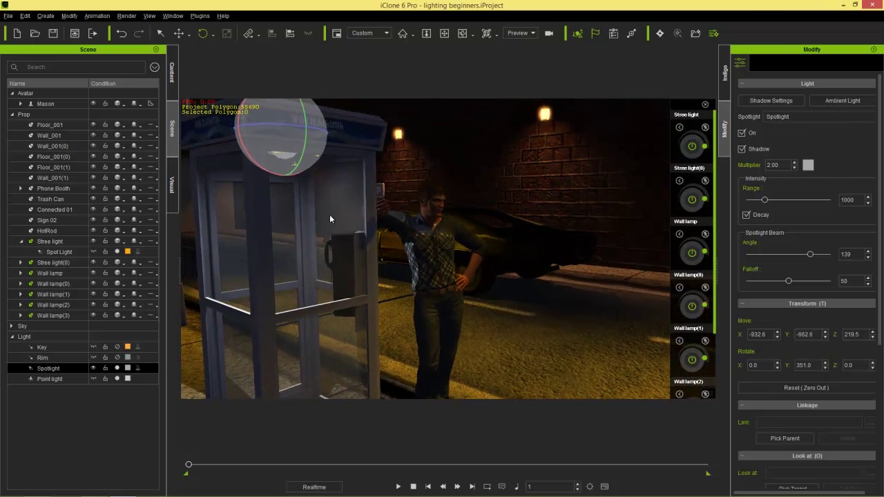
alt+drag(329, 214, 339, 271)
alt+right_drag(388, 286, 364, 266)
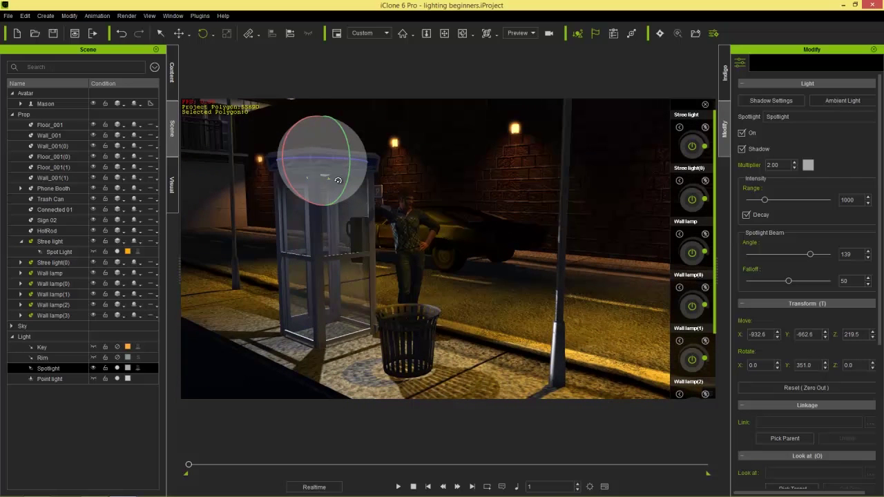
drag(350, 144, 342, 153)
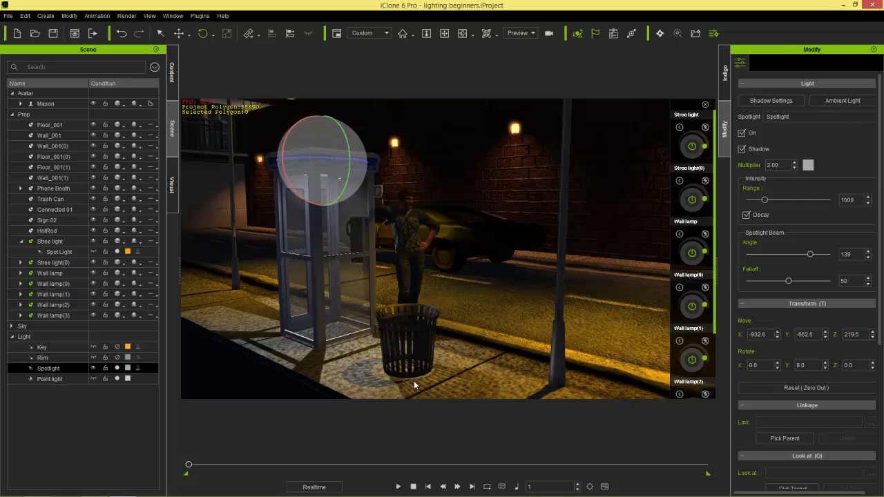
Step: Hide the phone booth spotlight's marker in the viewport
alt+right_drag(458, 381, 436, 322)
click(93, 368)
alt+right_drag(401, 336, 398, 311)
alt+middle_drag(380, 253, 393, 261)
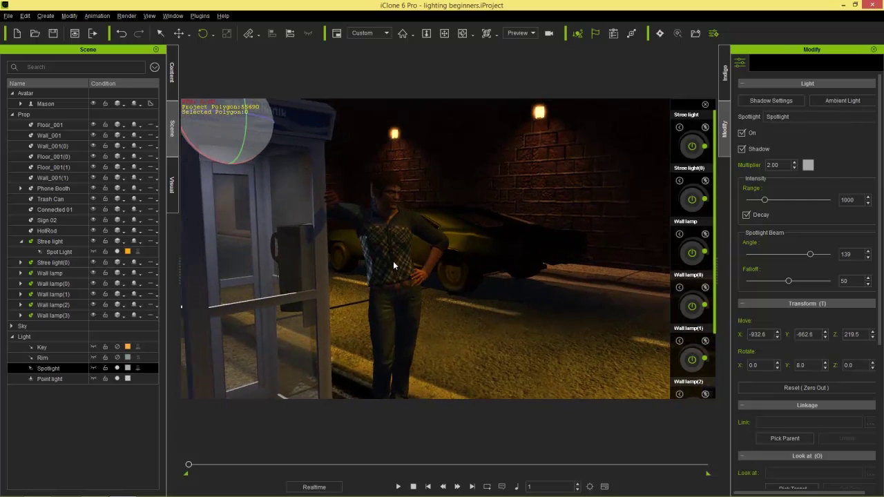
Step: Select the avatar leaning on the phone booth and frame it together with the booth and the parked car
alt+right_drag(394, 261, 423, 328)
alt+middle_drag(440, 337, 383, 310)
middle_drag(361, 271, 400, 275)
click(320, 287)
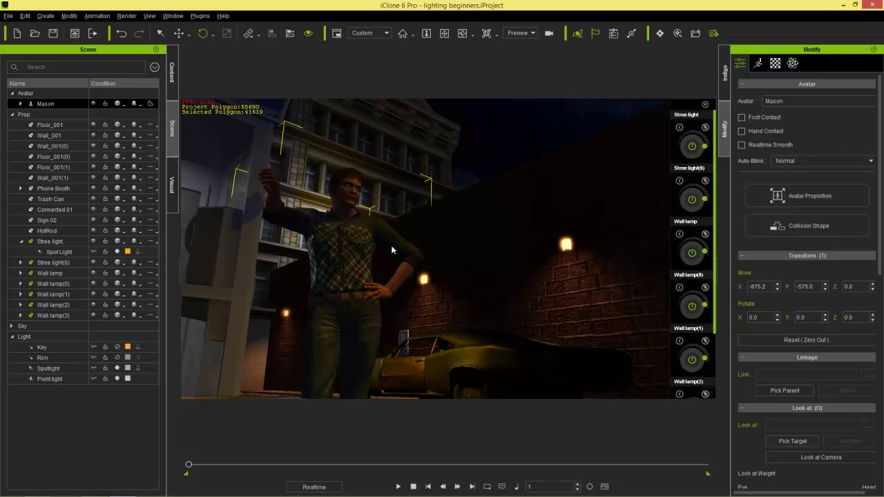
middle_drag(377, 285, 395, 291)
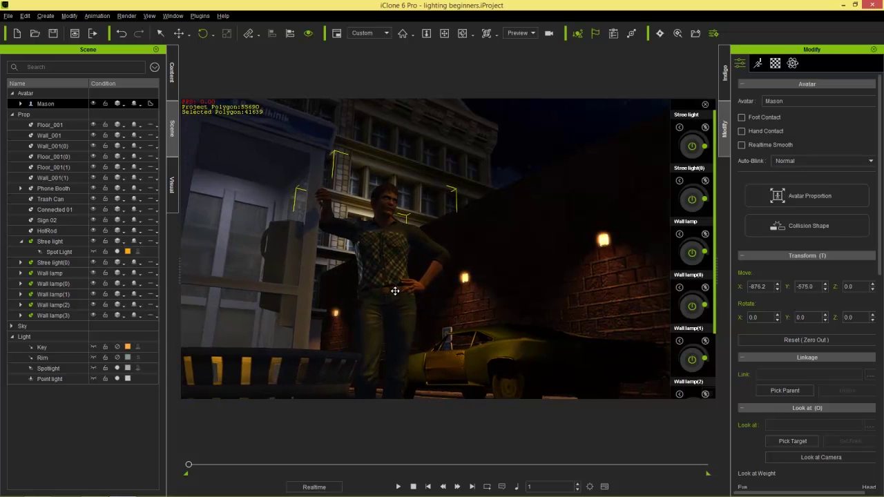